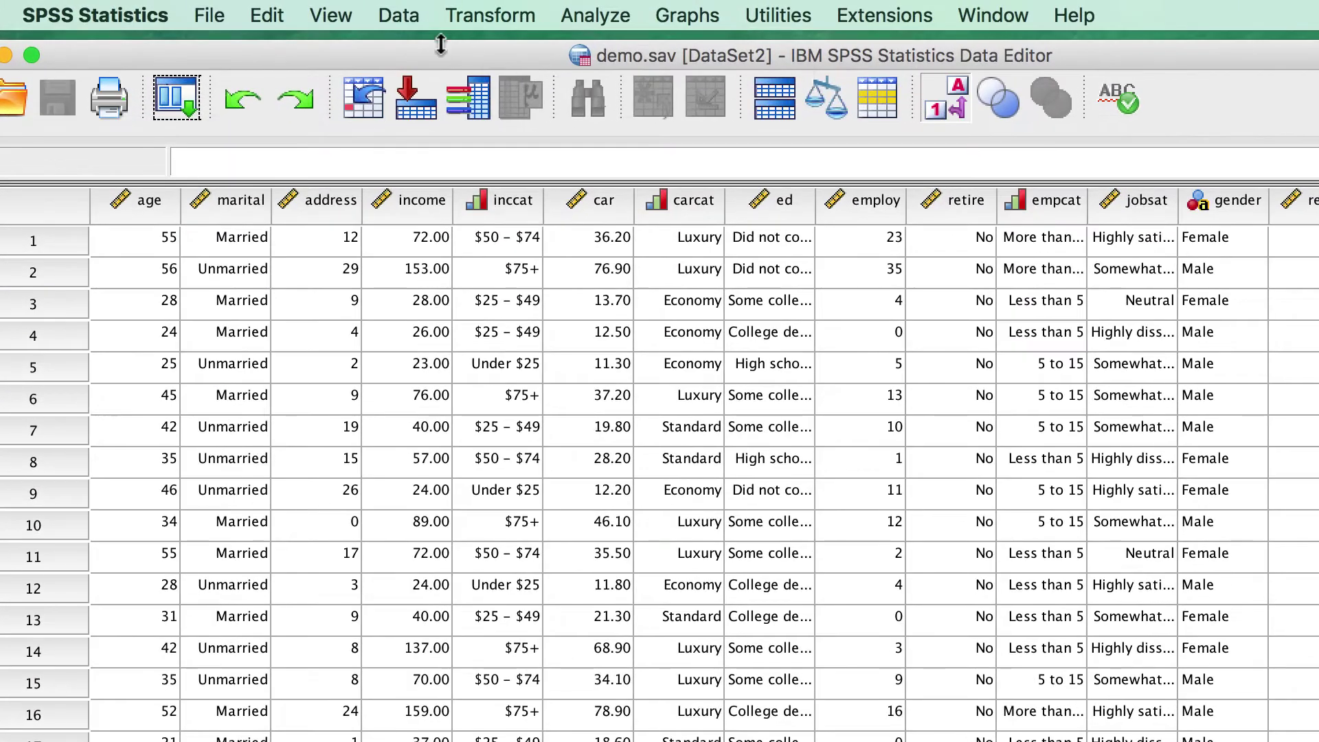
# Open Split File and make the variable list display variable names instead of labels
pyautogui.click(404, 15)
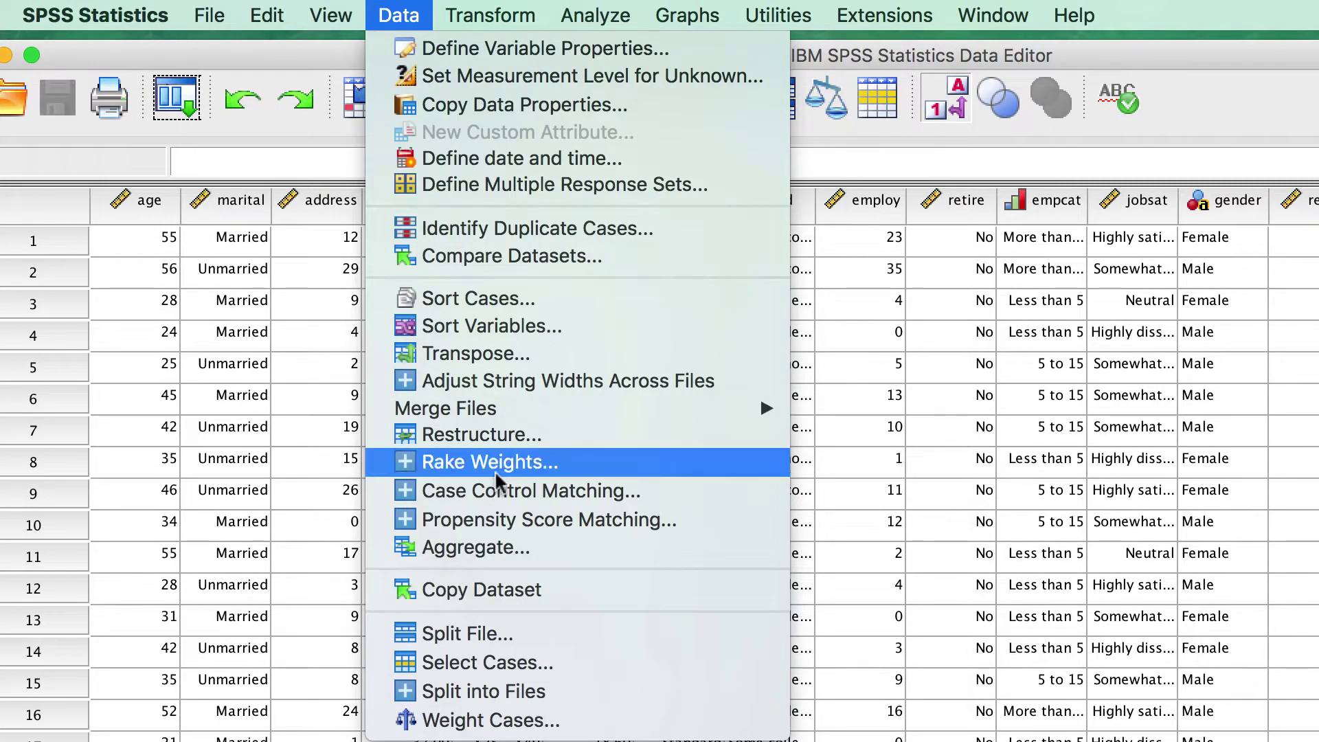
pyautogui.click(564, 635)
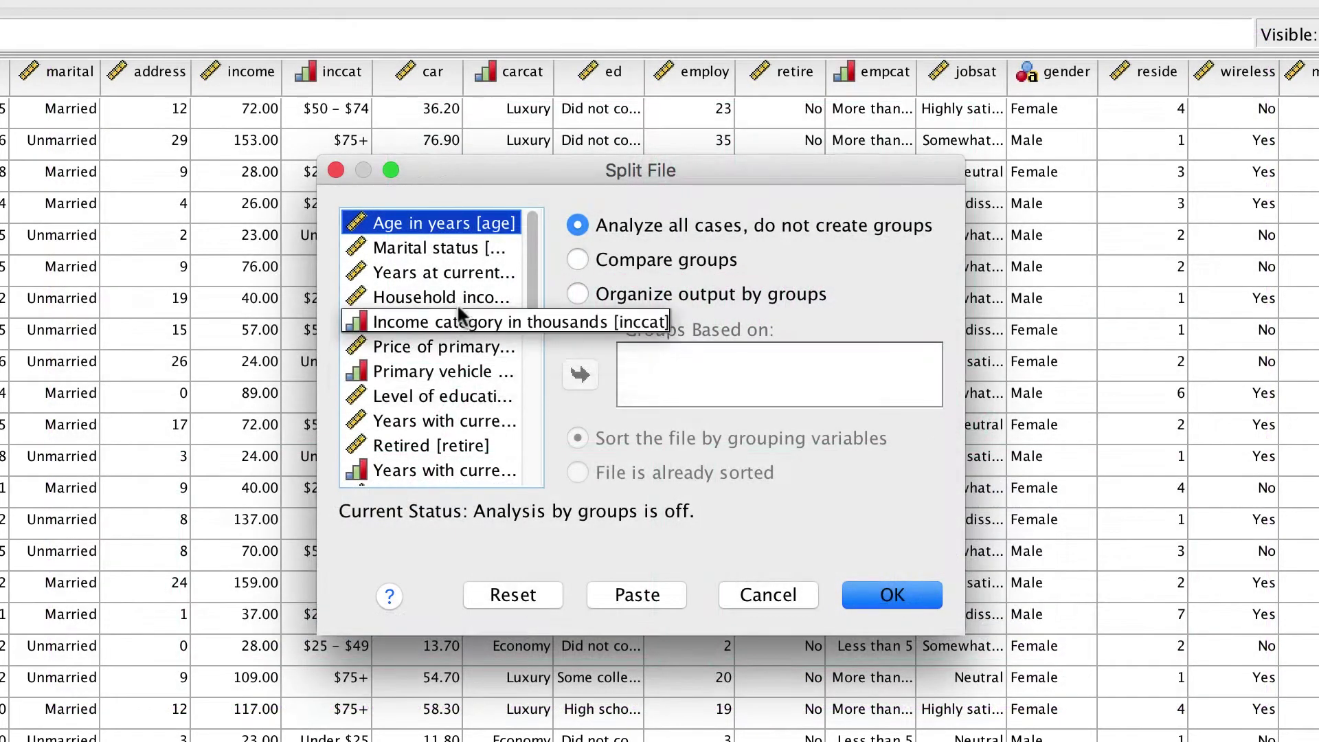
pyautogui.rightClick(459, 302)
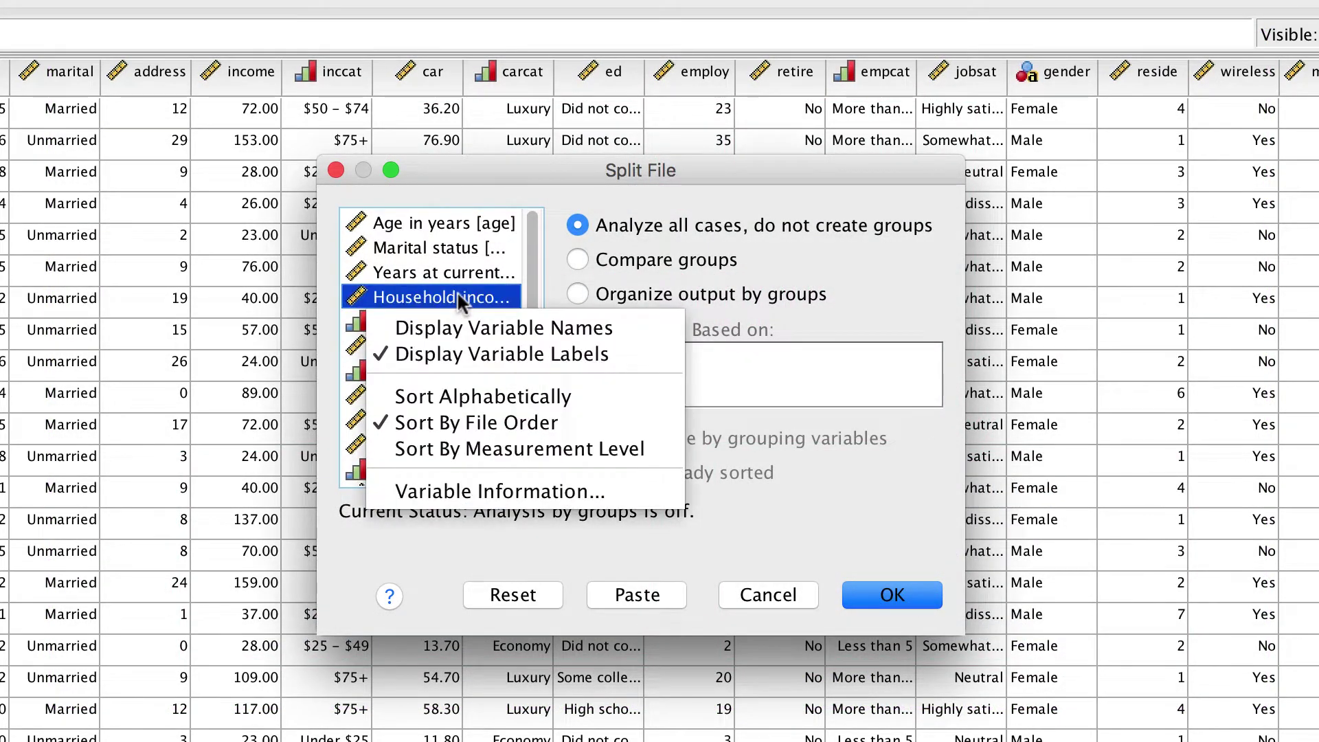
pyautogui.click(508, 329)
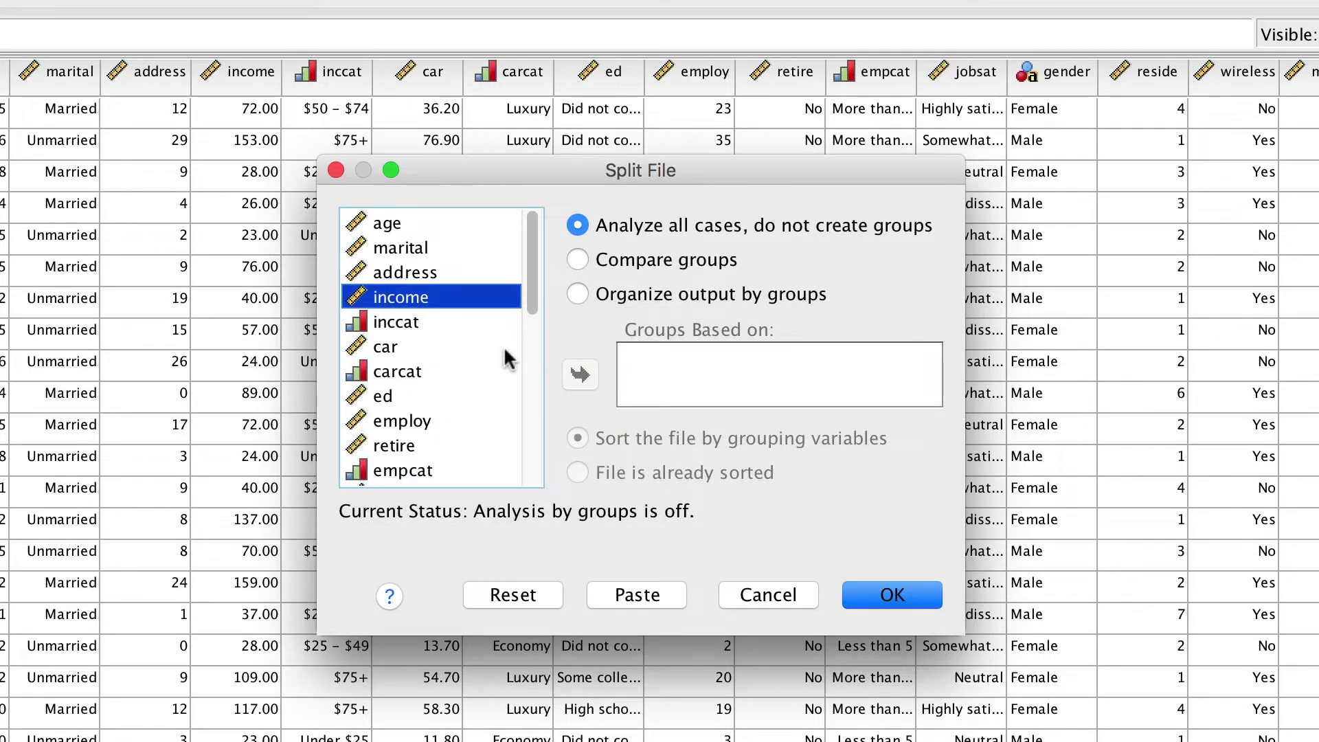
pyautogui.moveTo(529, 286); pyautogui.dragTo(530, 319)
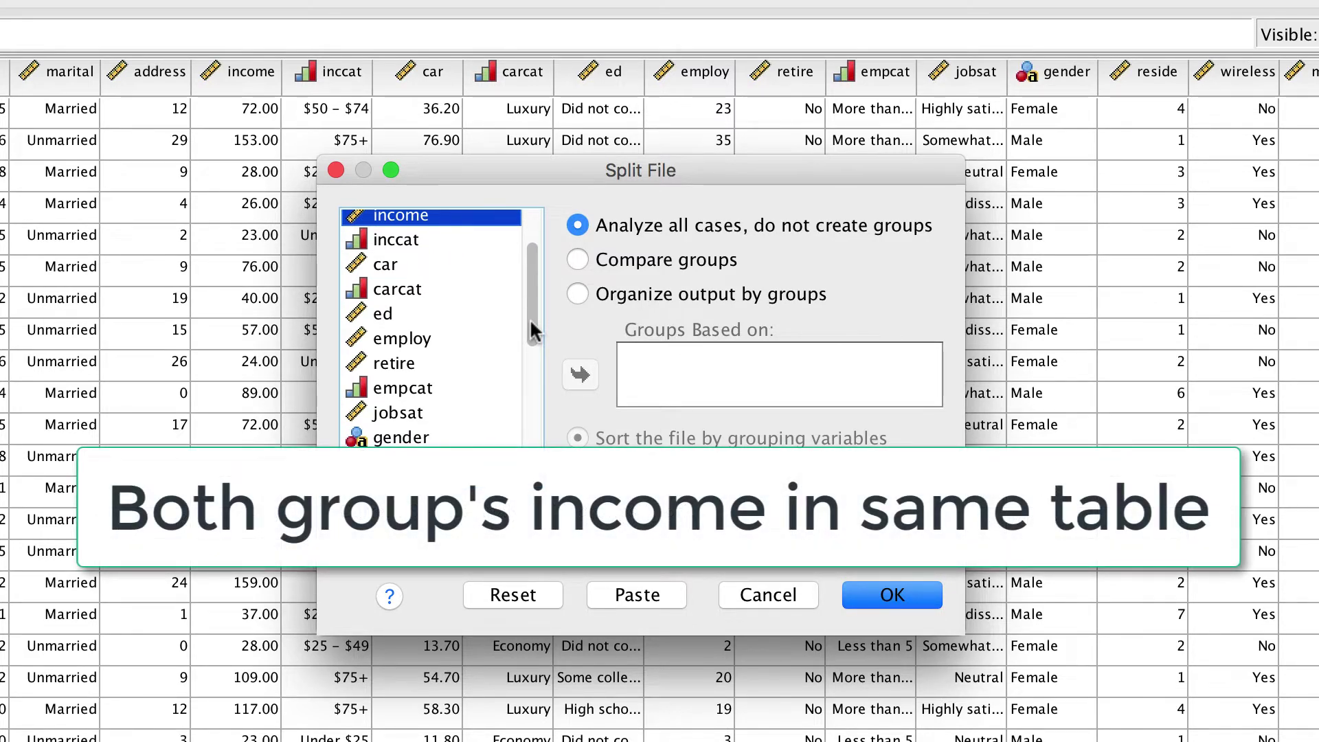
# Choose Compare groups and move gender into Groups Based on
pyautogui.click(402, 436)
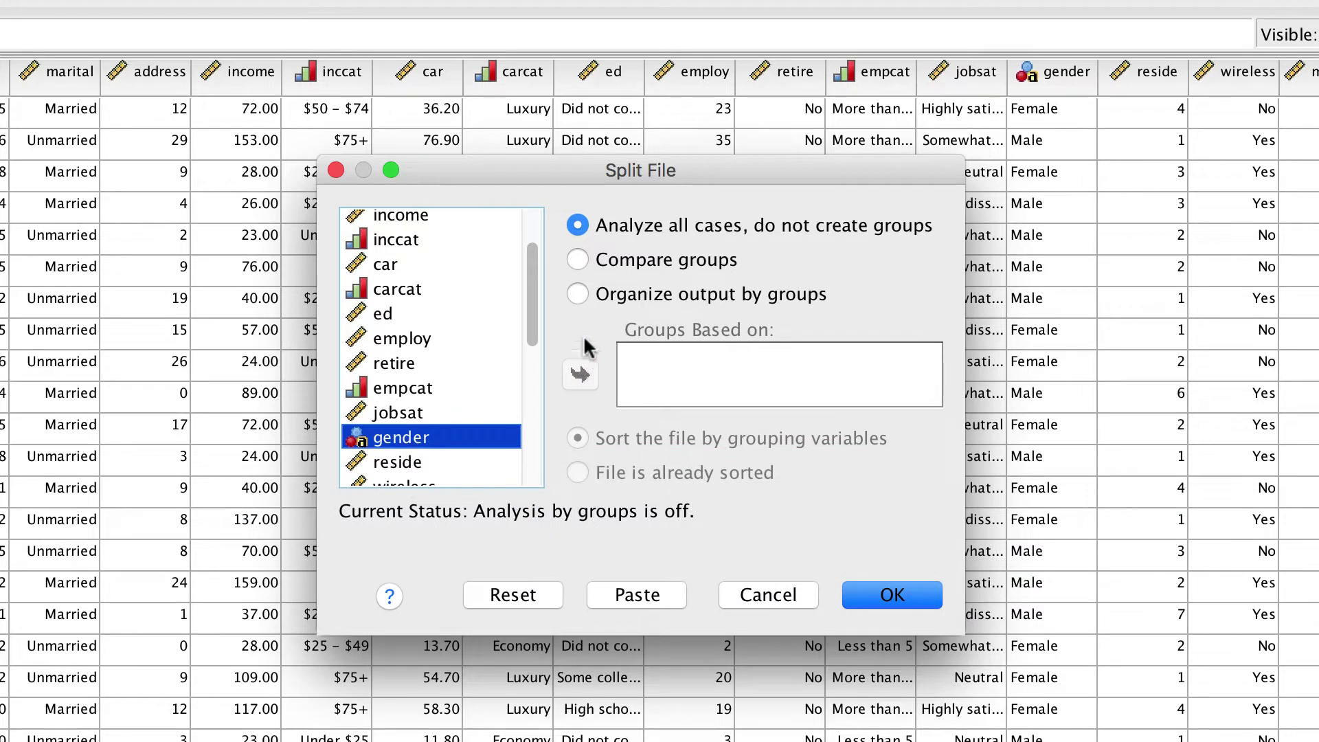
pyautogui.click(620, 265)
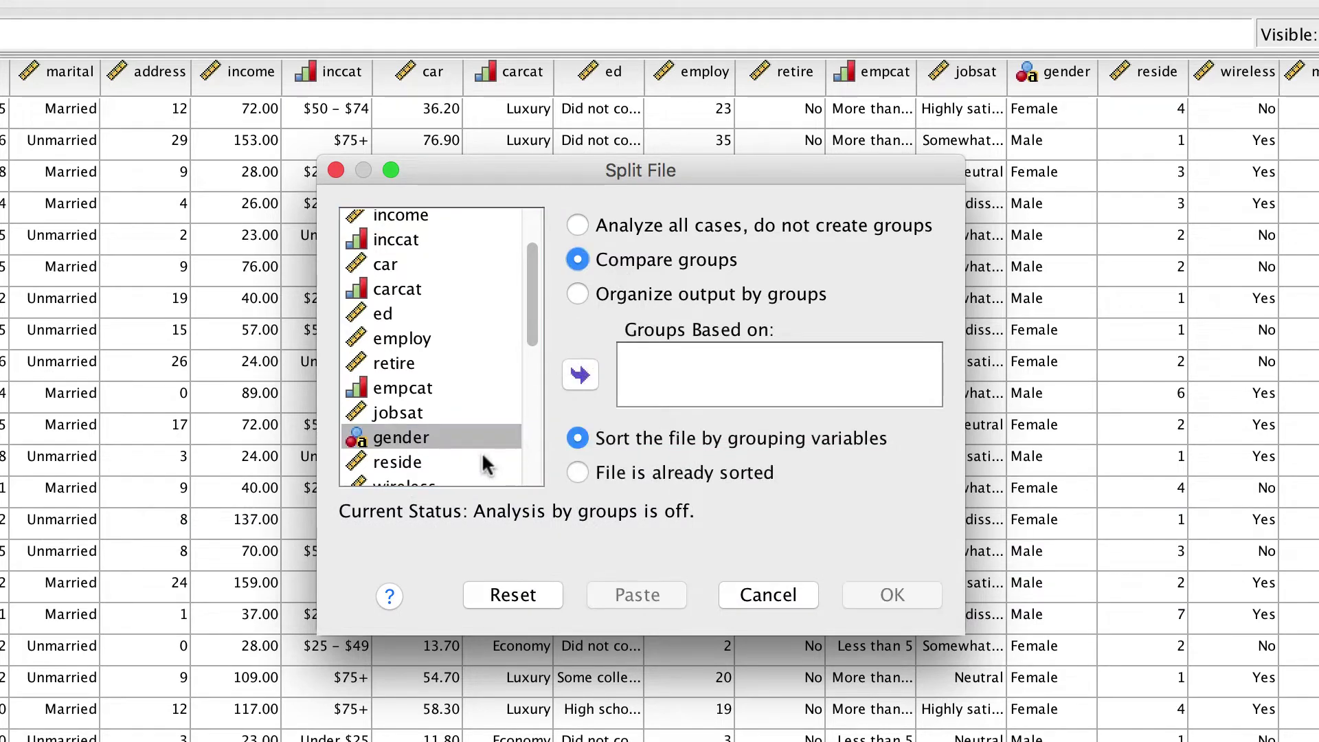
pyautogui.click(382, 436)
pyautogui.click(580, 379)
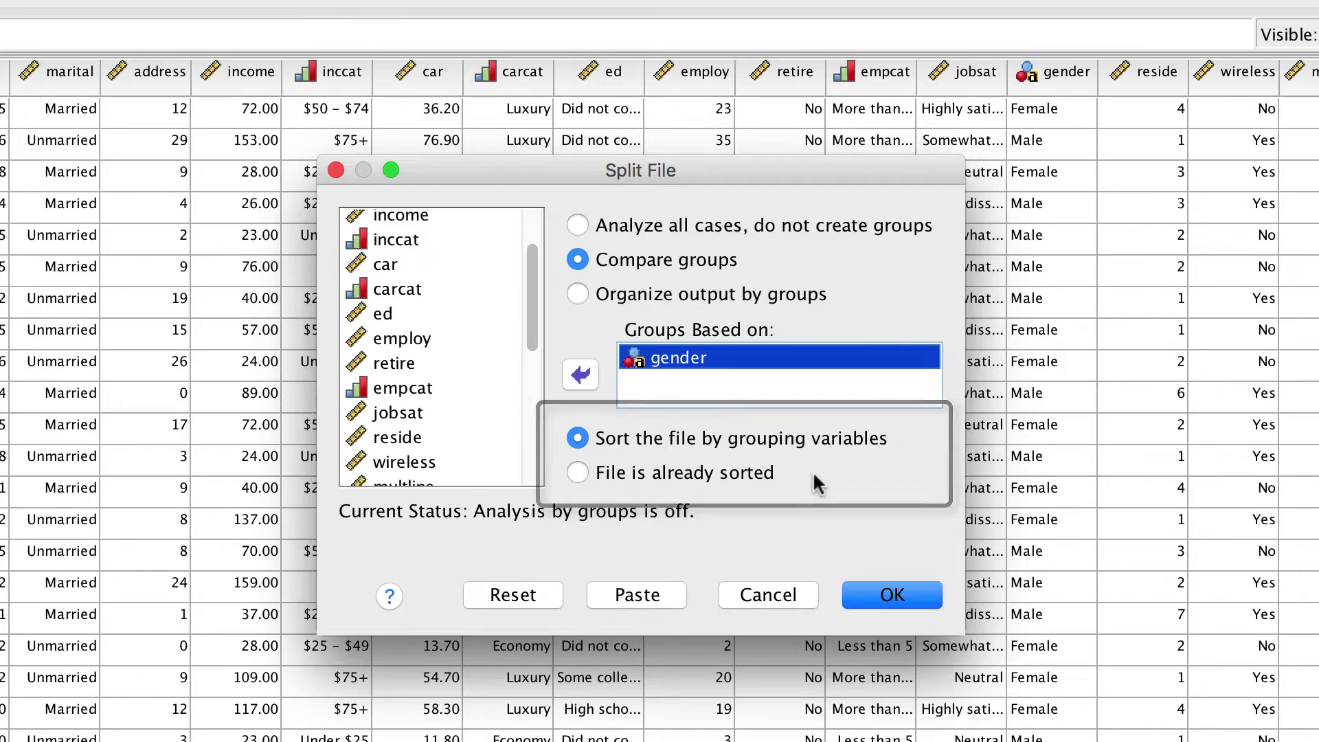
# Apply the gender split and minimize the Viewer to return to the Data Editor
pyautogui.click(907, 584)
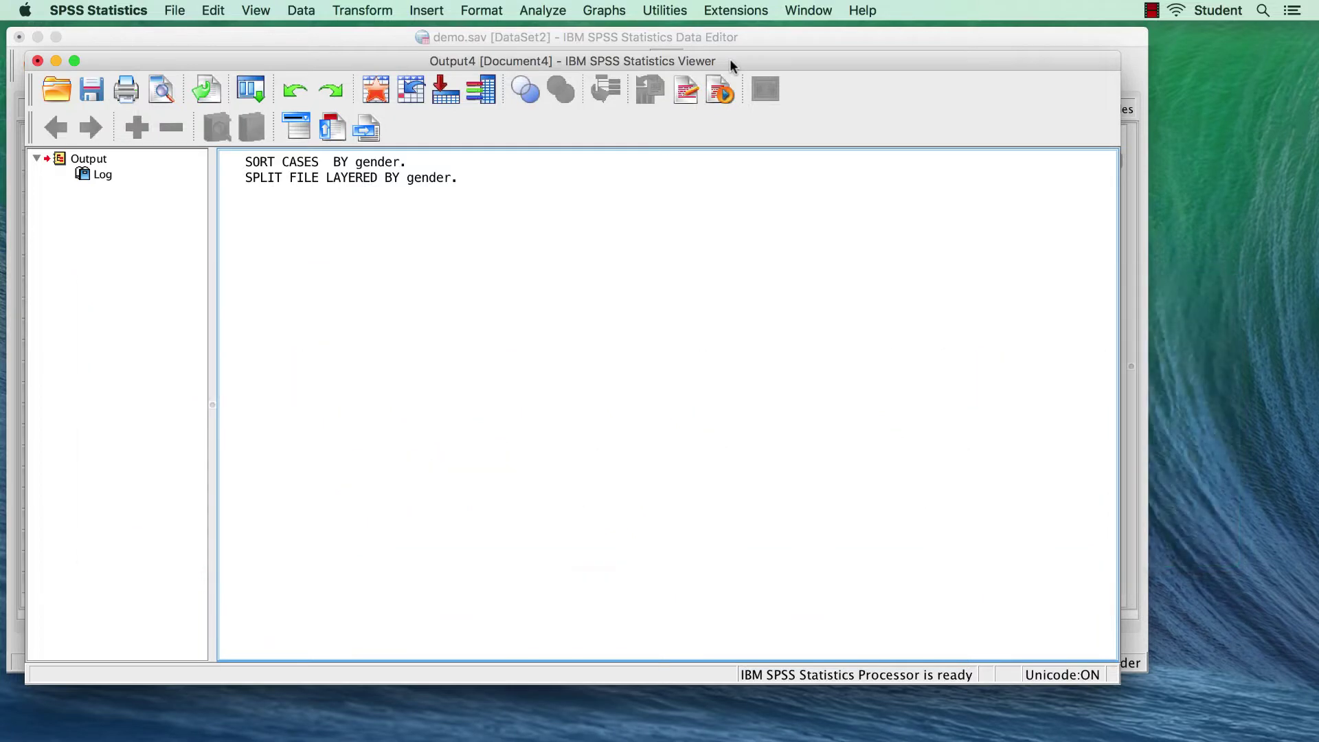
pyautogui.click(56, 61)
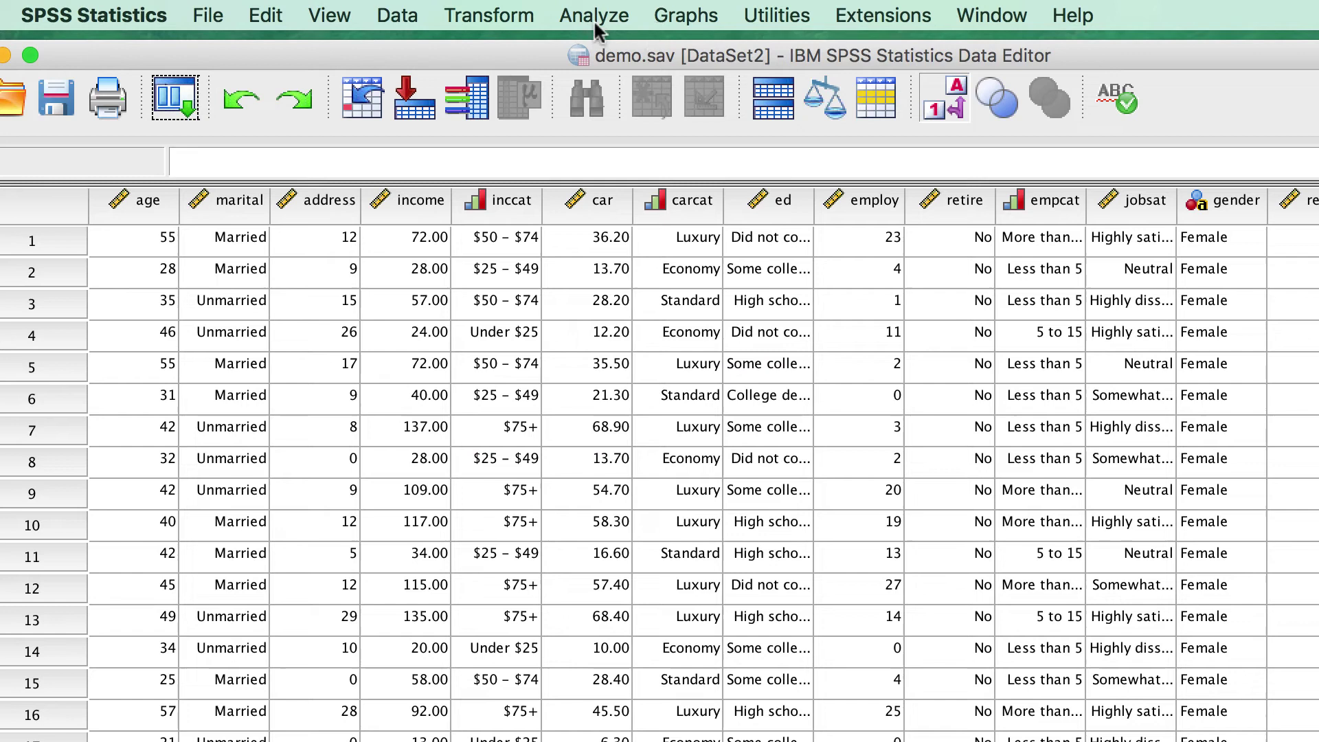
# Start a Frequencies analysis with Household income as the variable
pyautogui.click(593, 15)
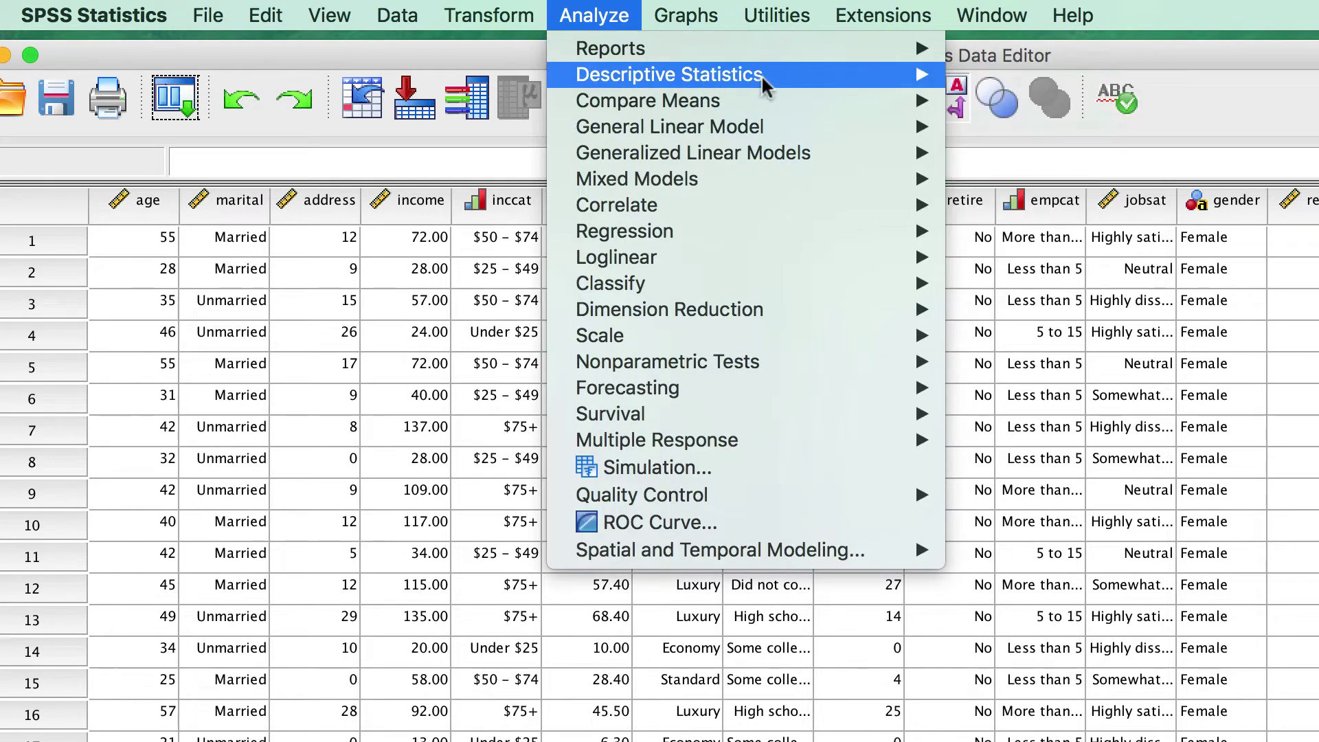
pyautogui.moveTo(801, 76)
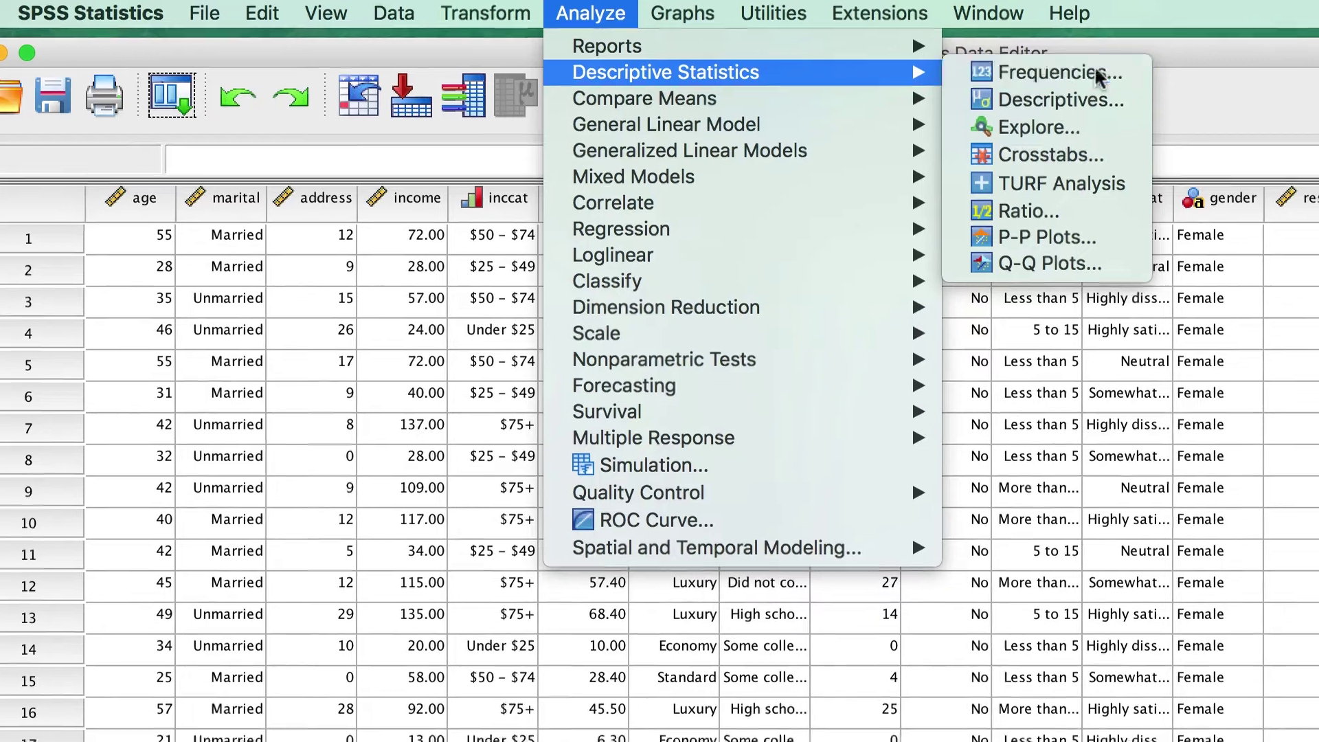
pyautogui.click(1092, 76)
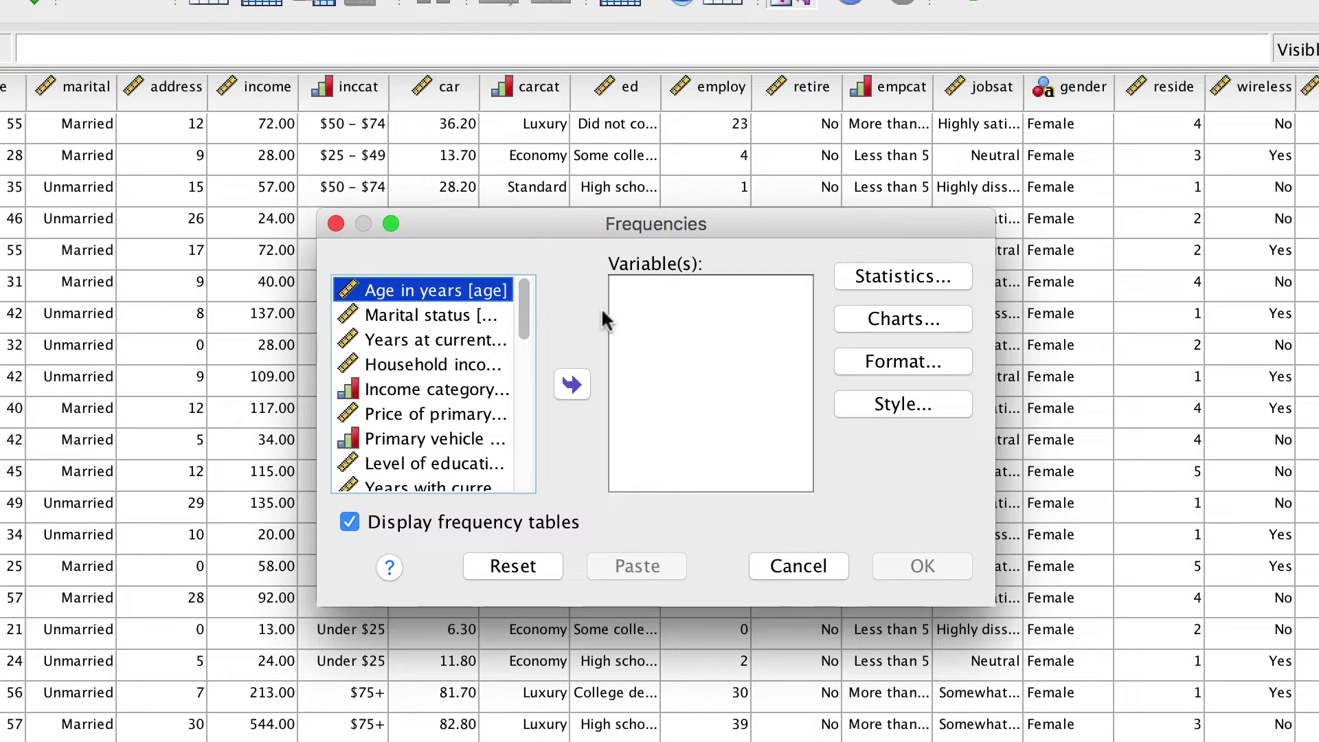
pyautogui.click(434, 365)
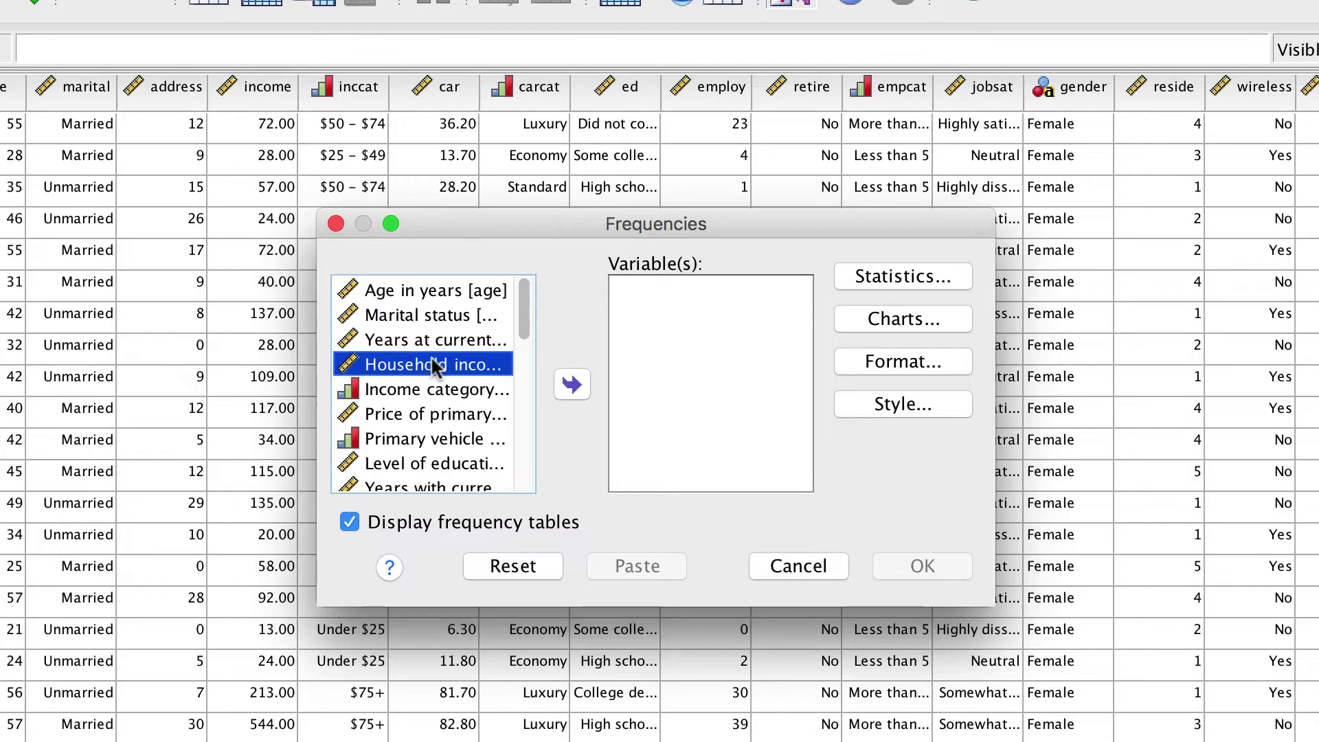
pyautogui.click(572, 384)
# Request mean, median and standard deviation, turn off frequency tables, and run it
pyautogui.click(906, 274)
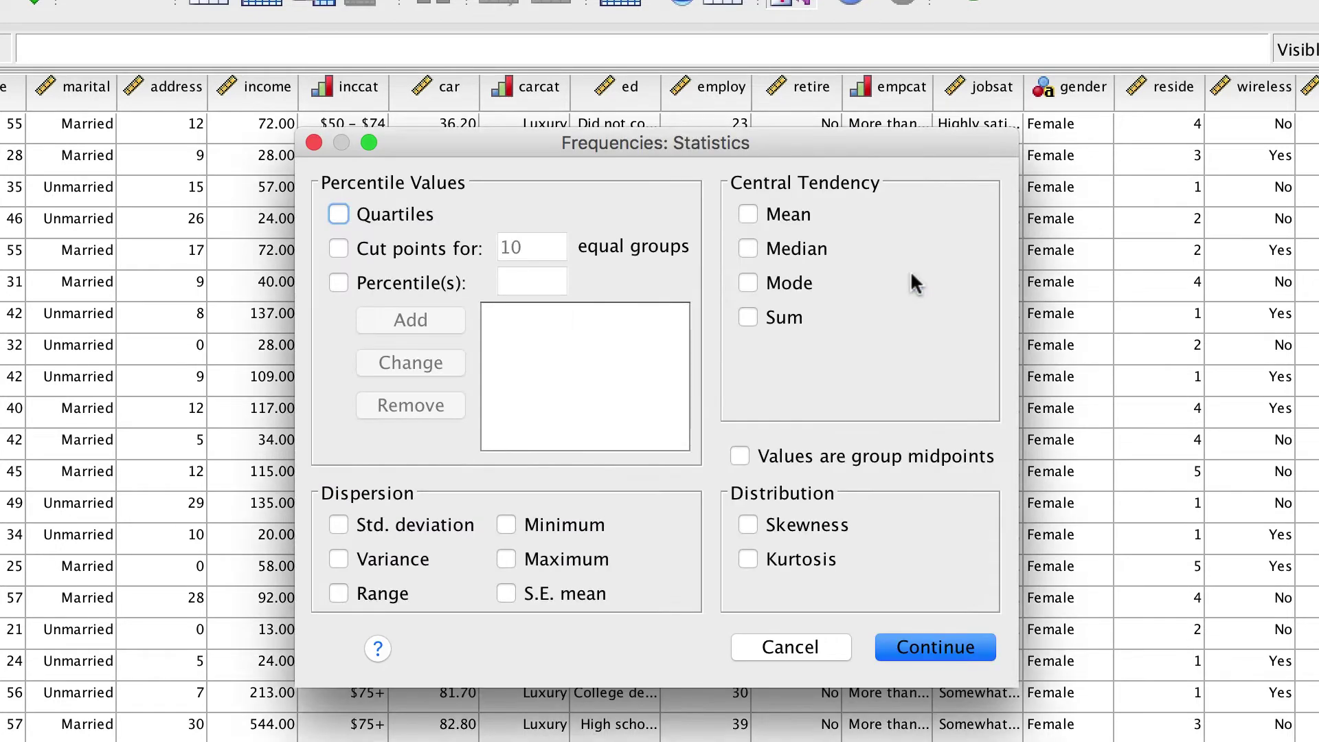
pyautogui.click(801, 218)
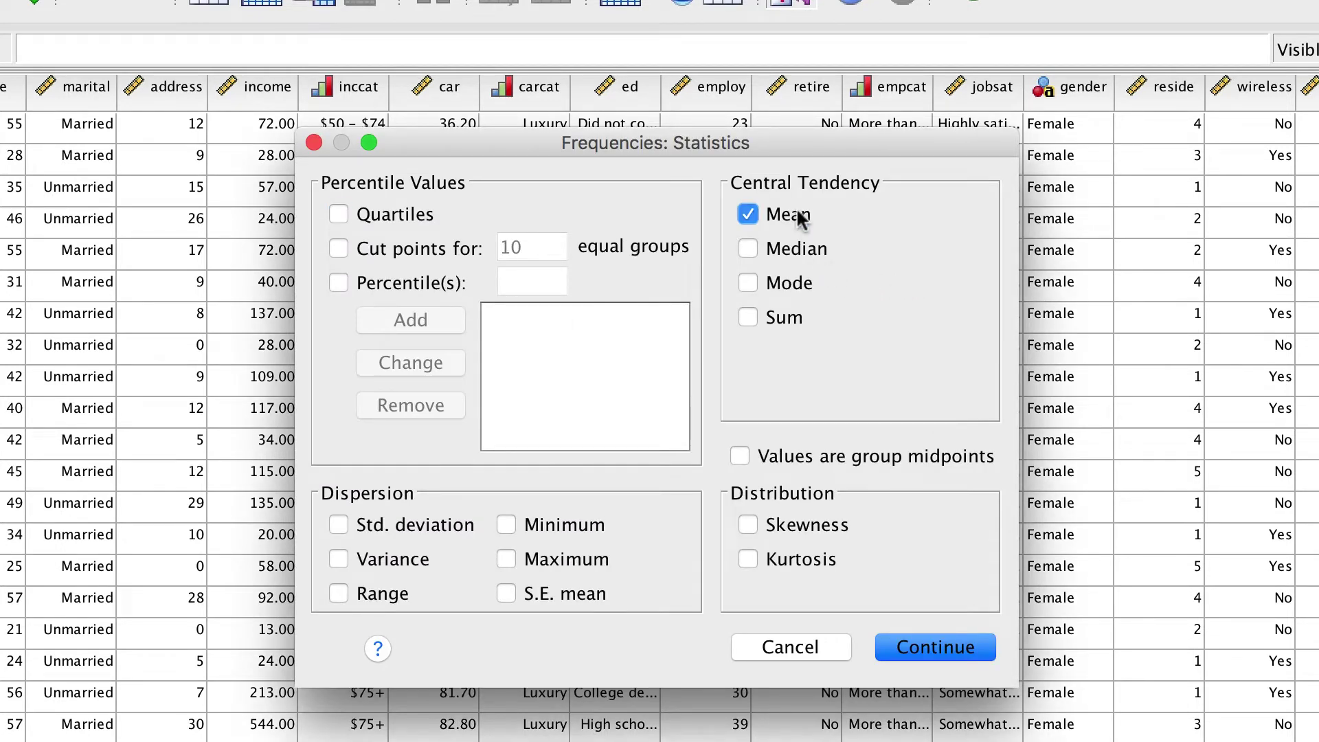
pyautogui.click(804, 256)
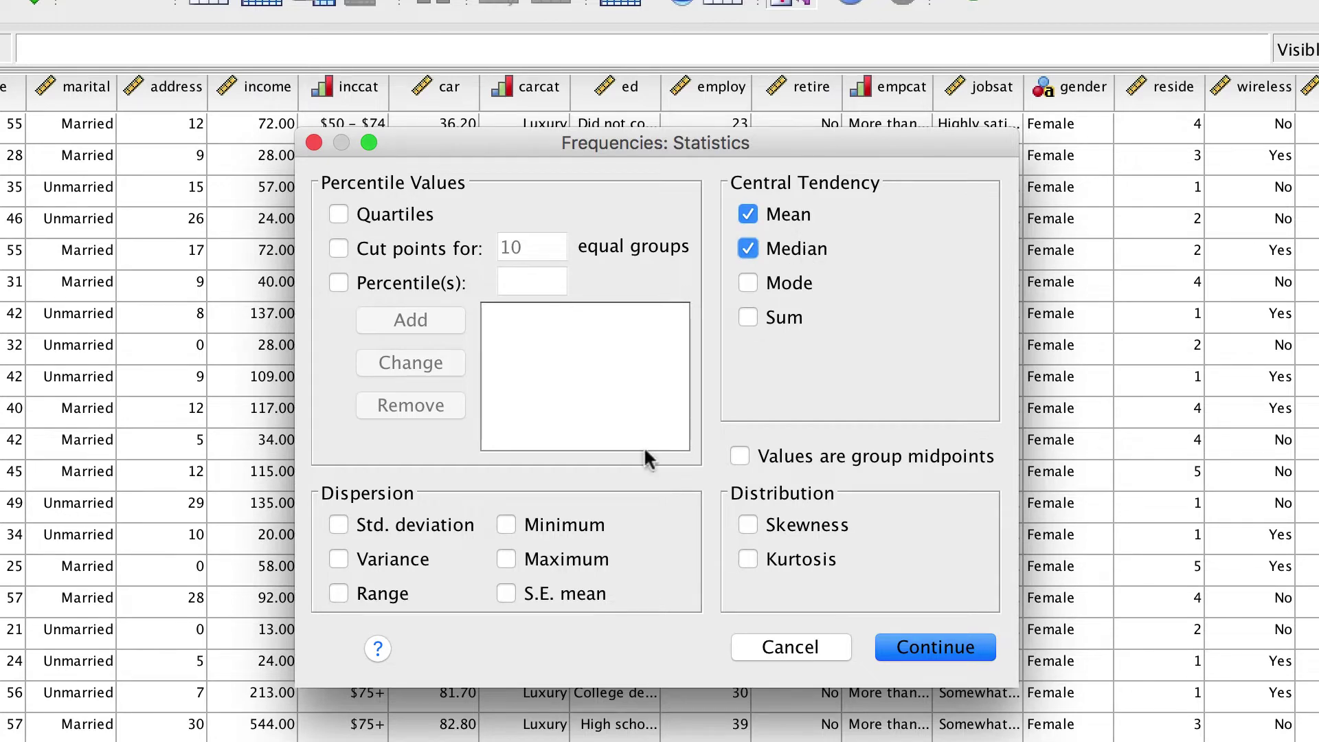
pyautogui.click(447, 531)
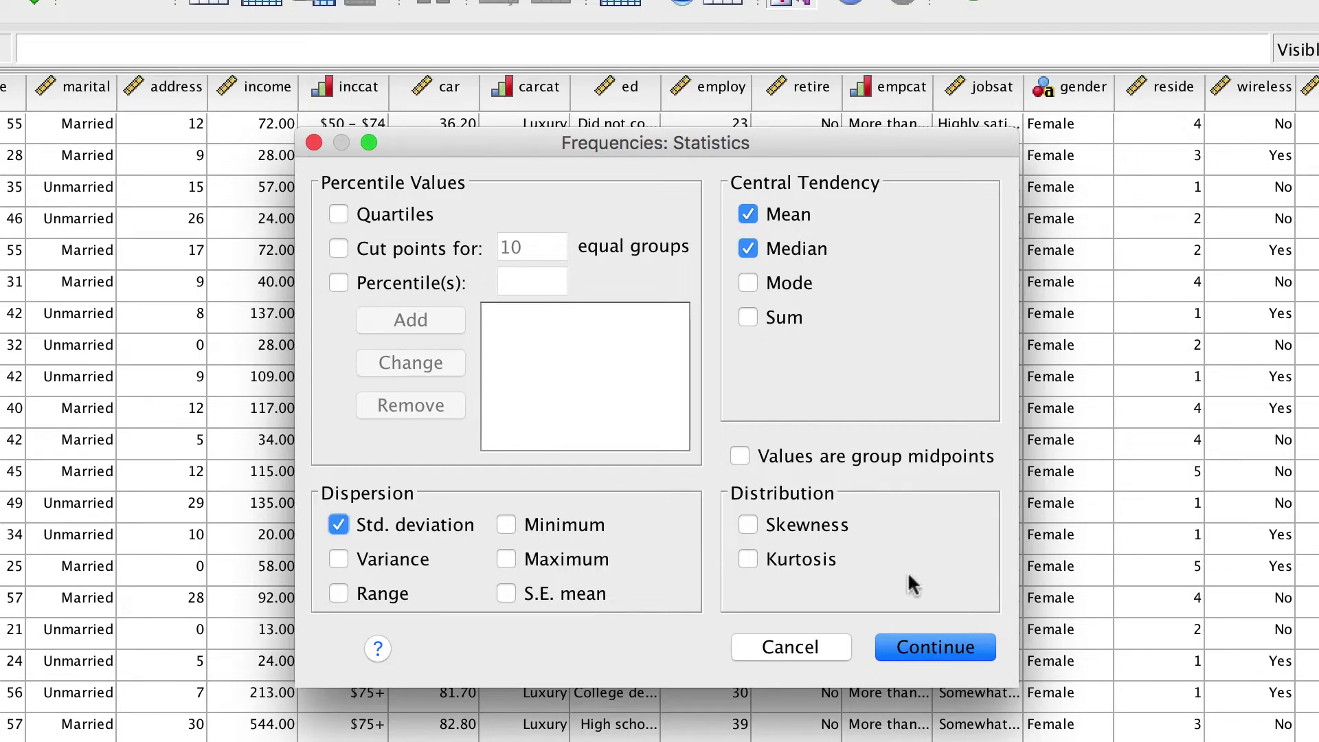
pyautogui.click(919, 648)
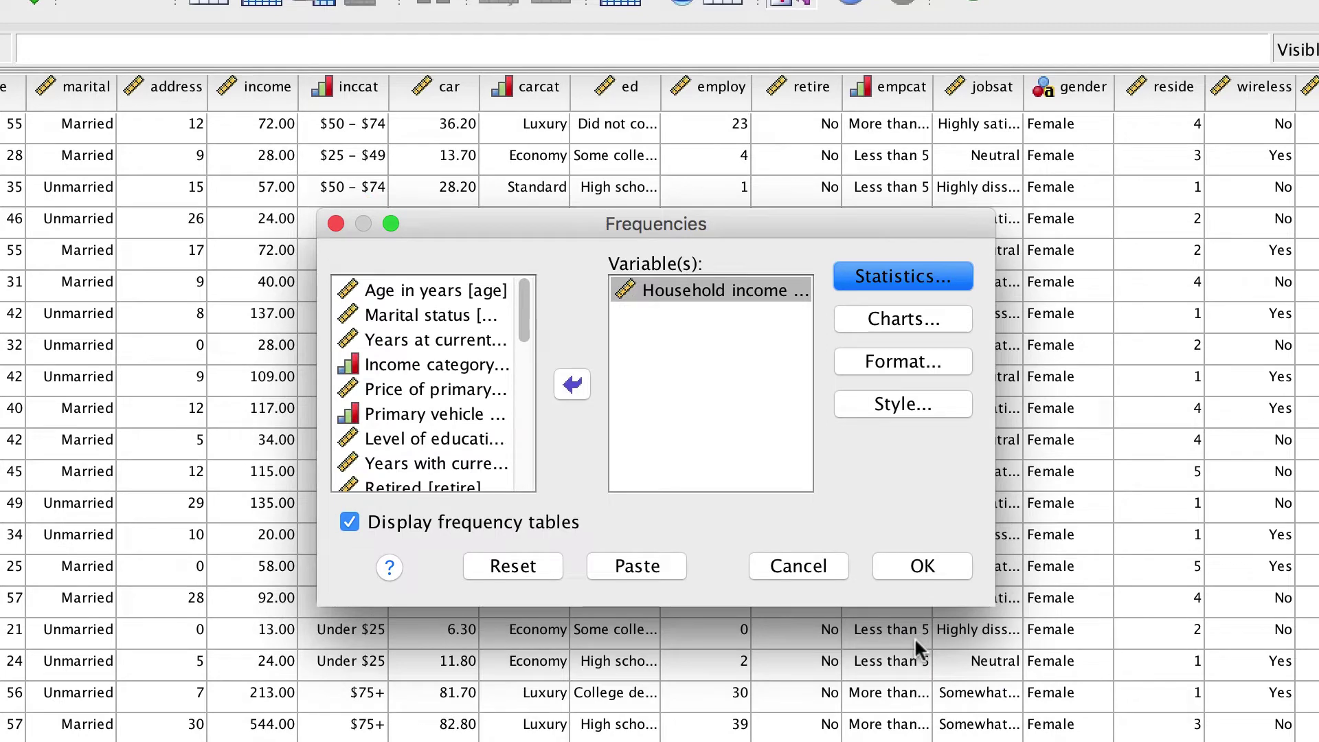
pyautogui.click(543, 528)
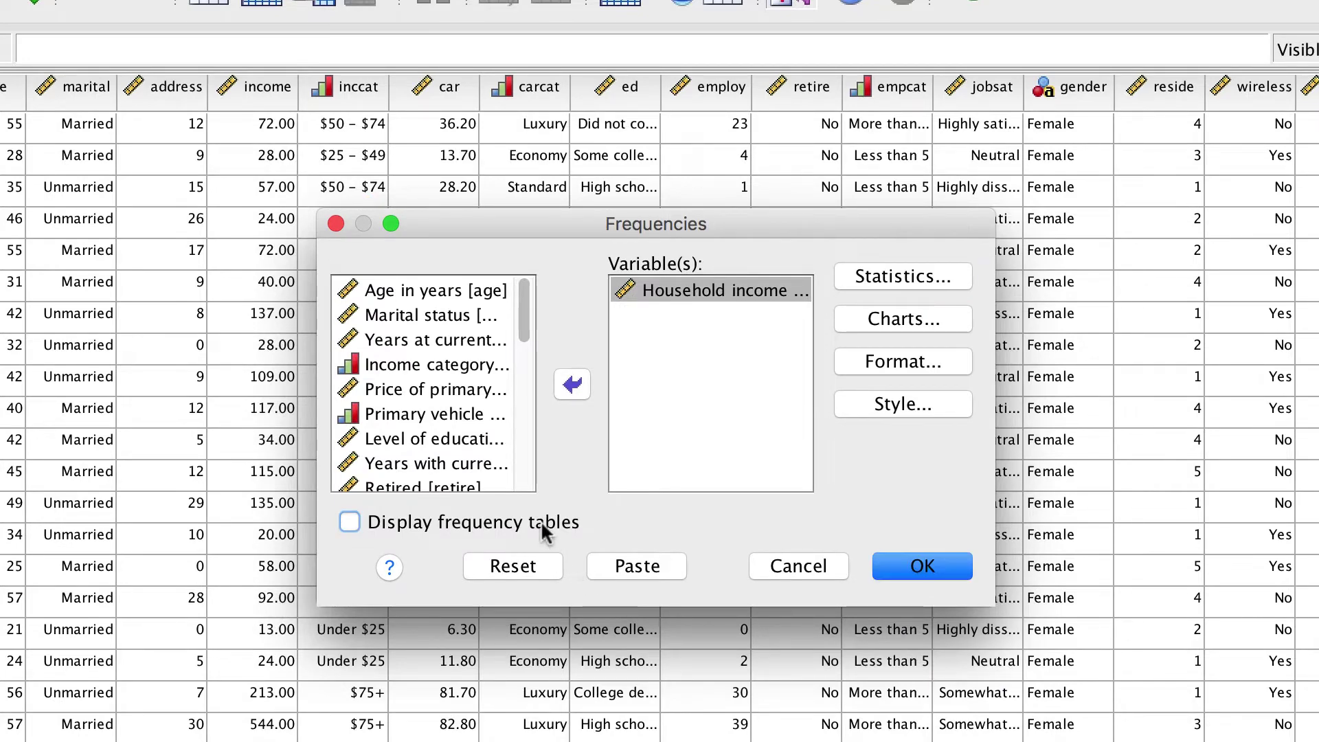
pyautogui.click(921, 564)
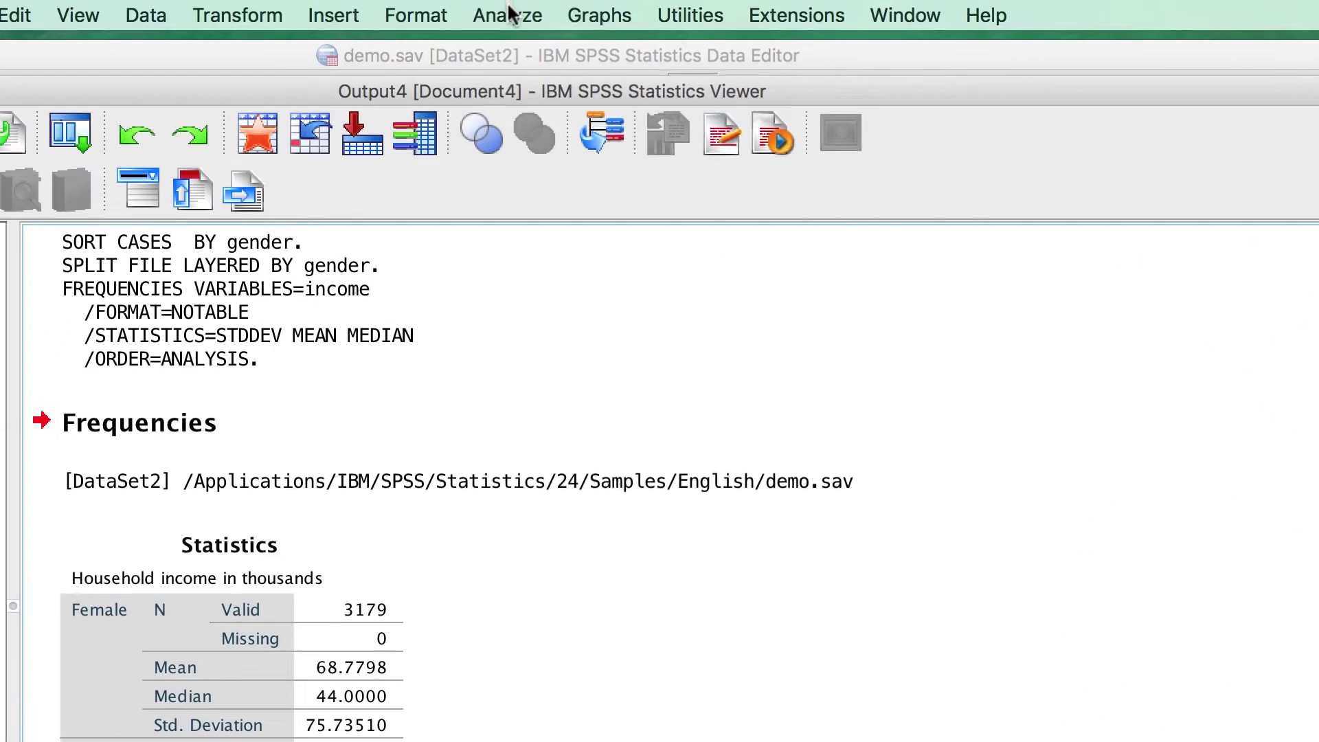
# Run Bivariate Correlations on Household income and Age in years
pyautogui.click(543, 10)
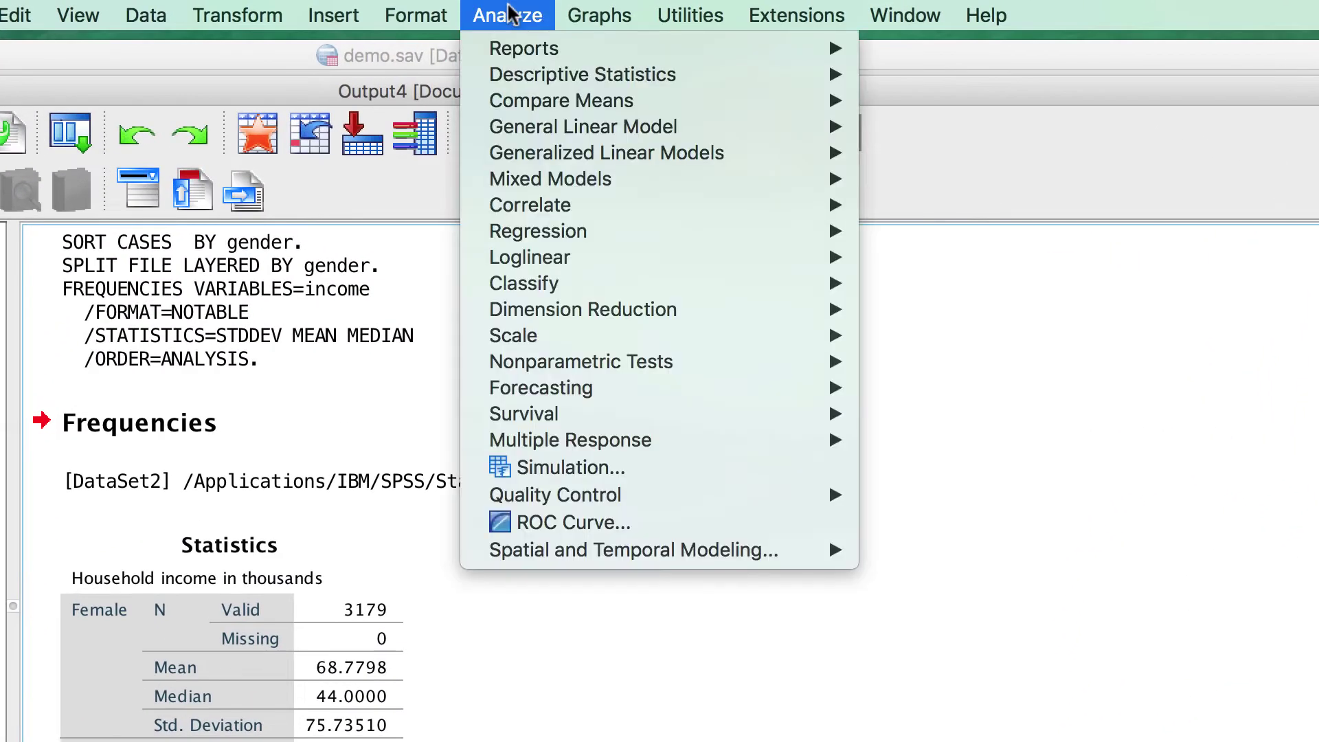
pyautogui.moveTo(564, 206)
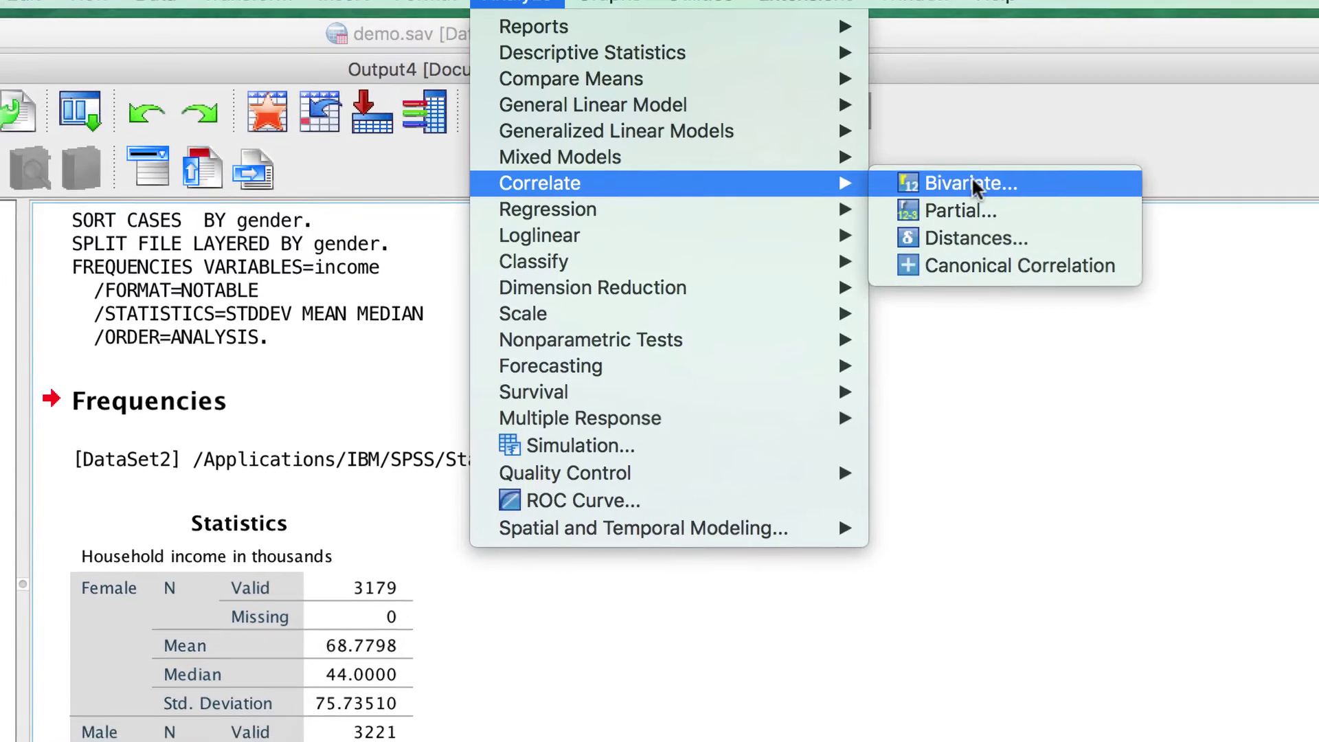
pyautogui.click(955, 205)
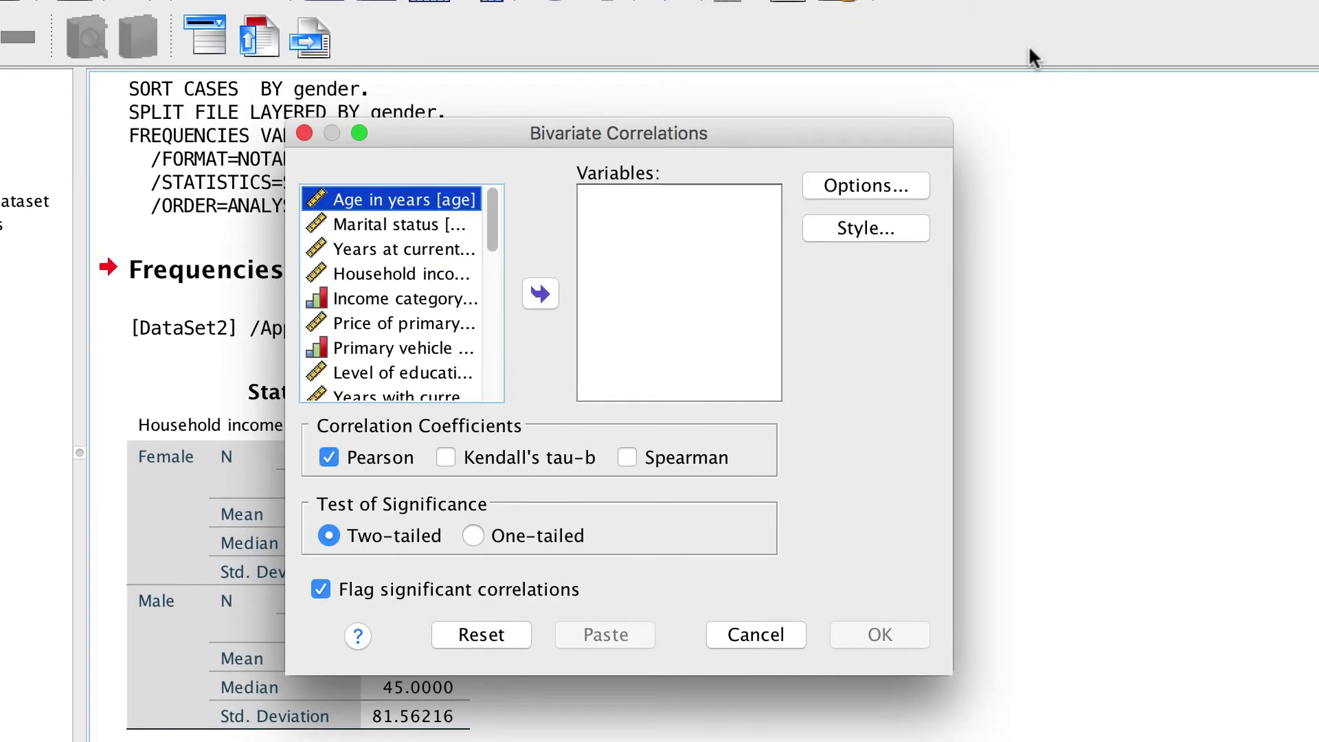
pyautogui.doubleClick(397, 272)
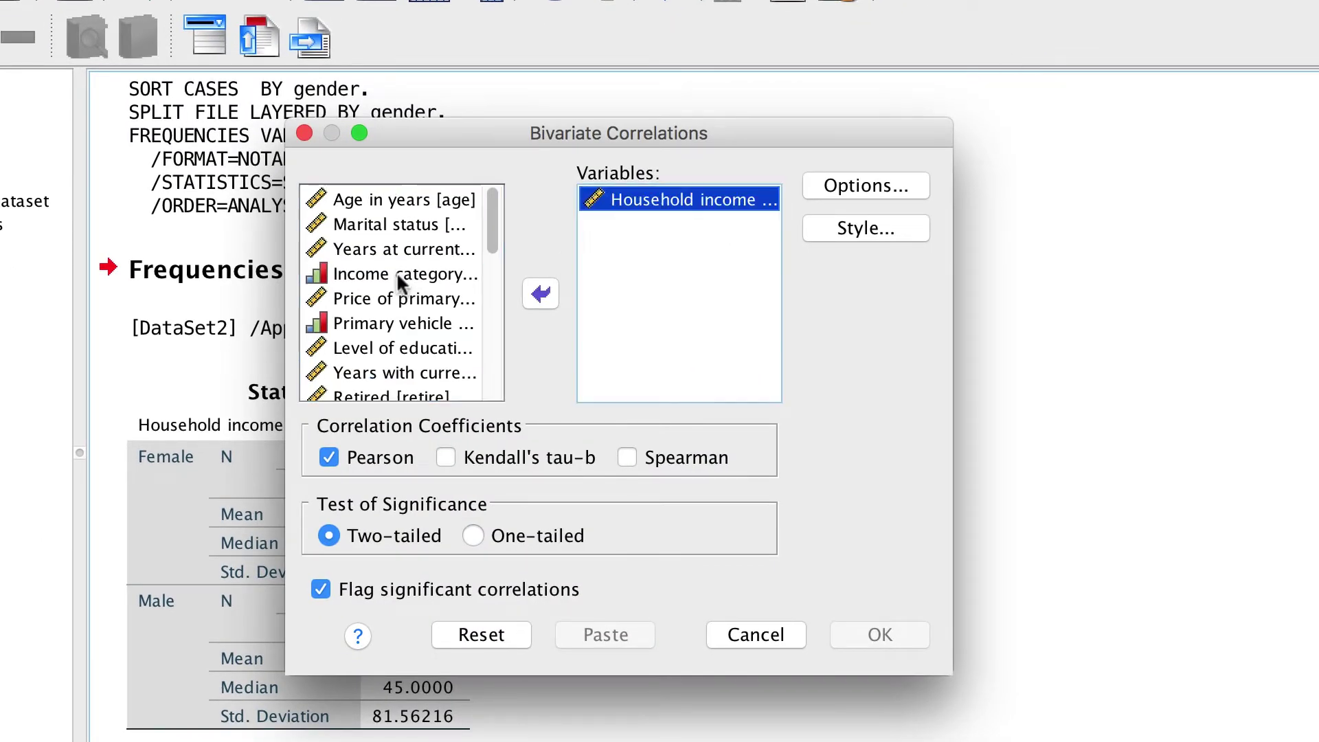
pyautogui.click(399, 198)
pyautogui.click(540, 294)
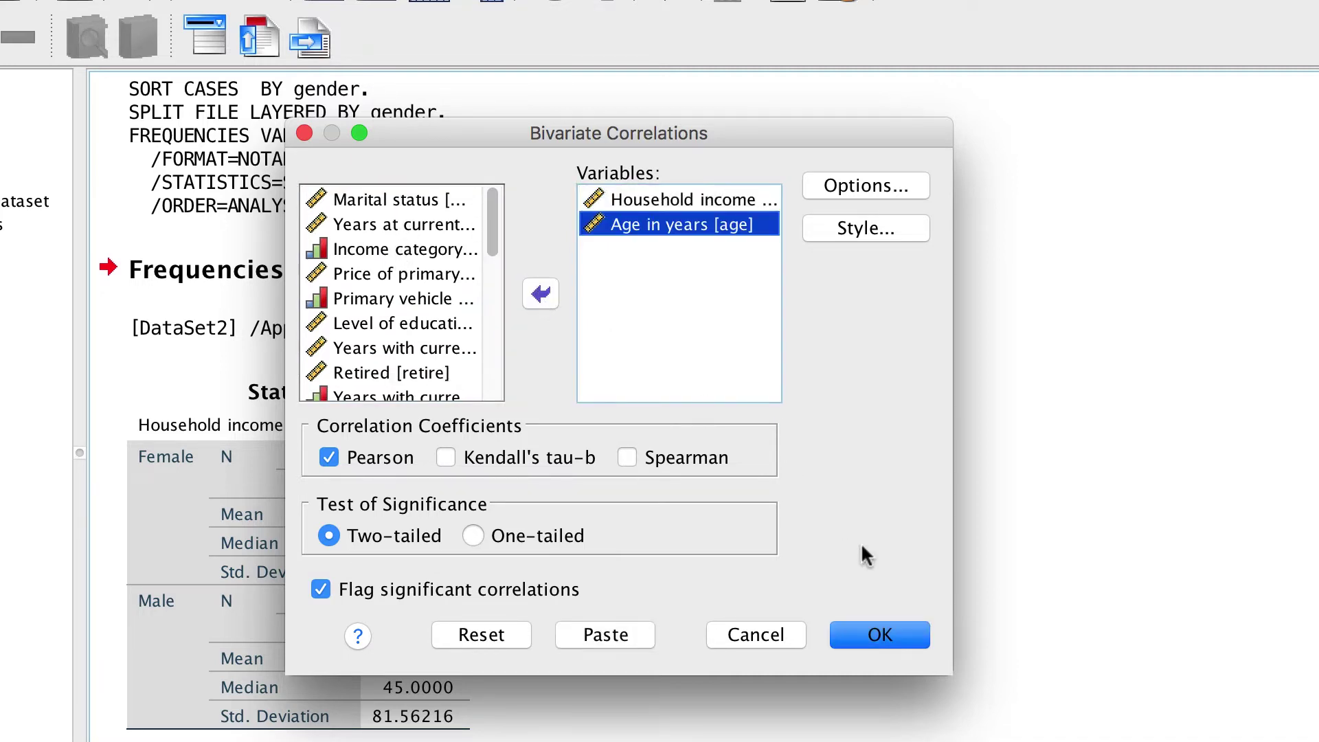
pyautogui.click(877, 632)
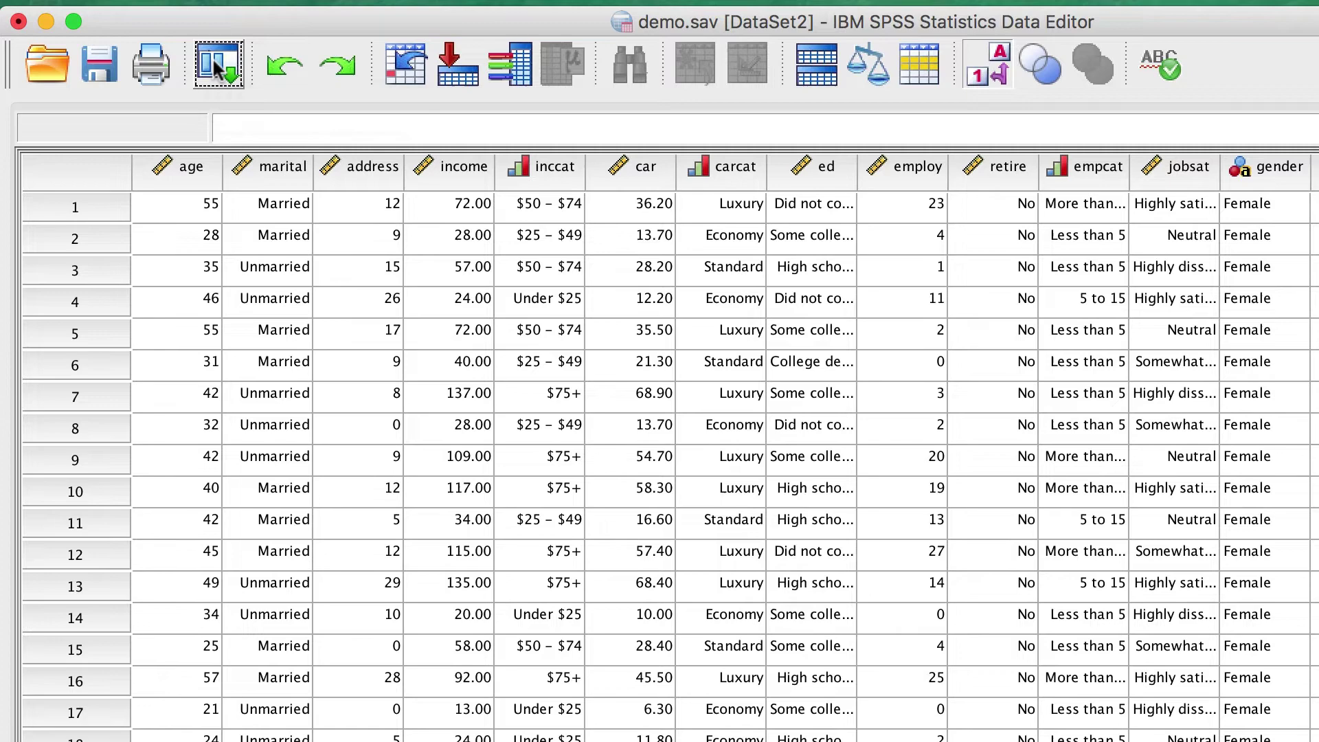
# Switch the gender split from Compare groups to Organize output by groups
pyautogui.click(215, 69)
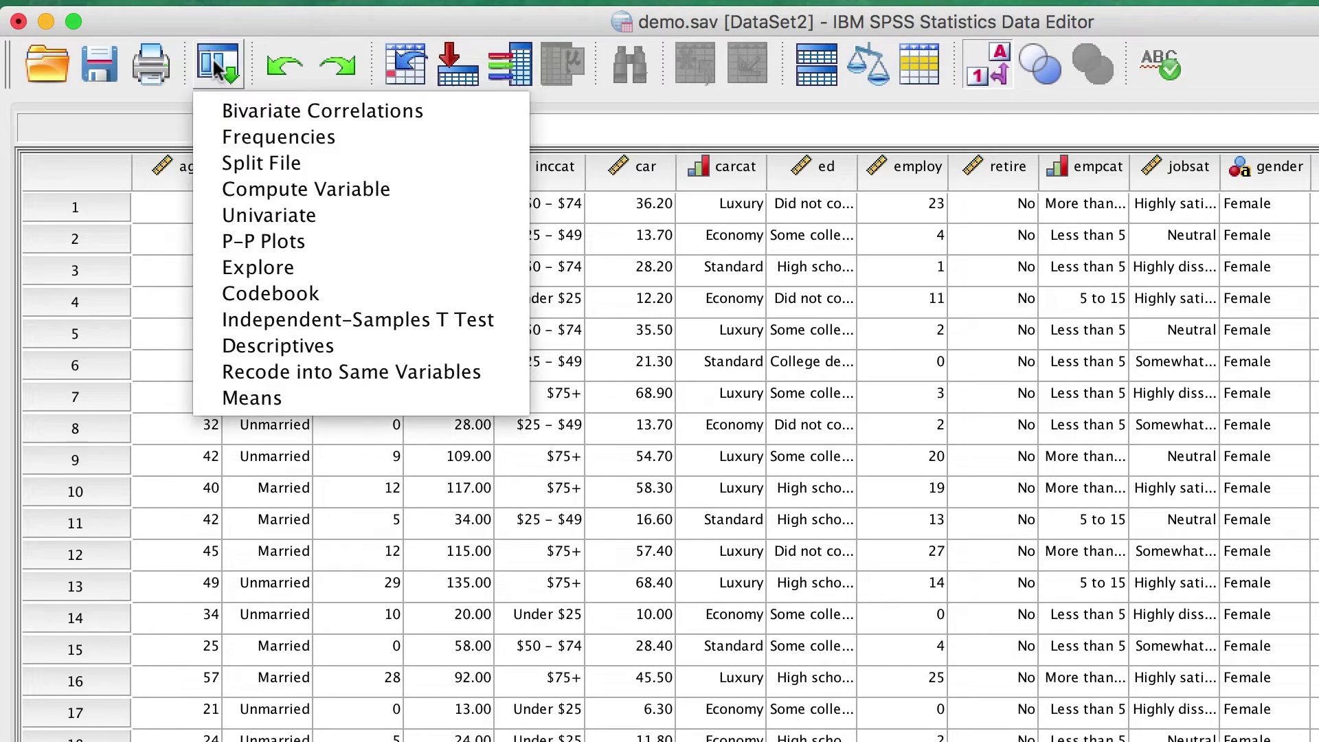
pyautogui.click(340, 165)
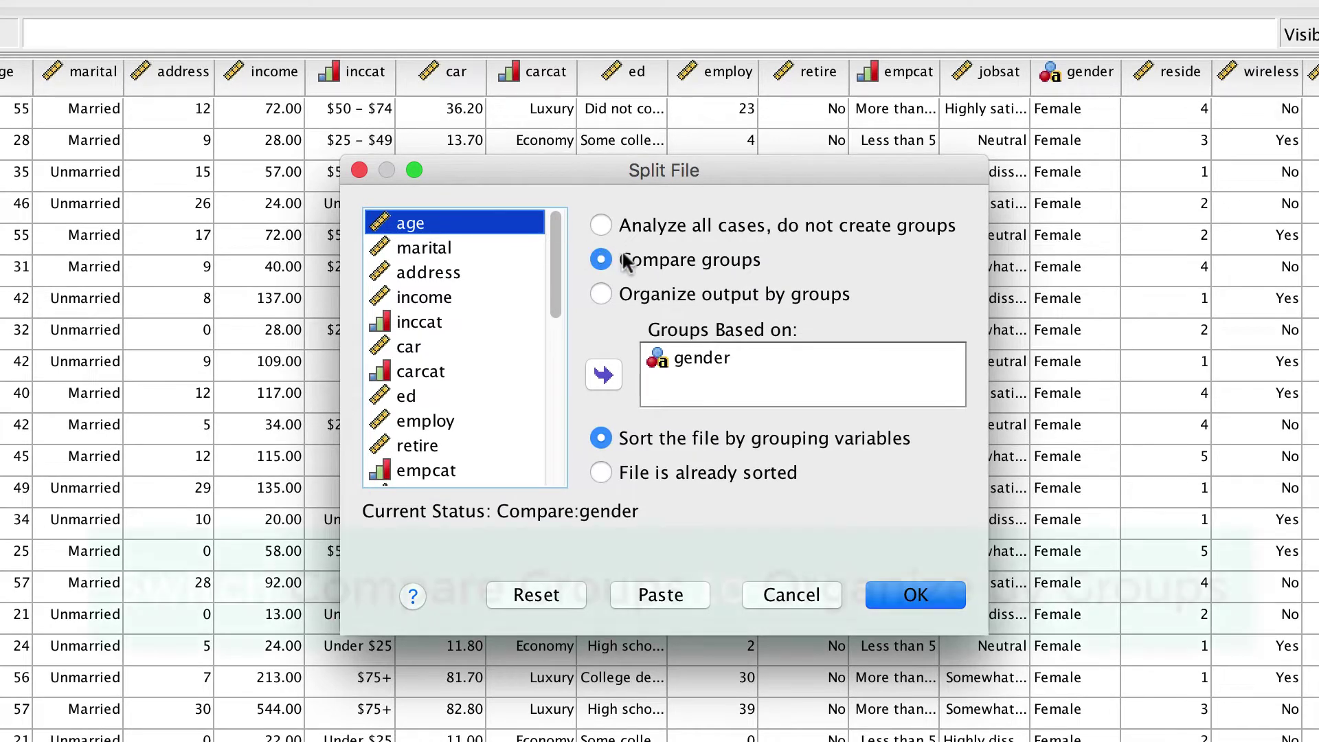
pyautogui.click(689, 302)
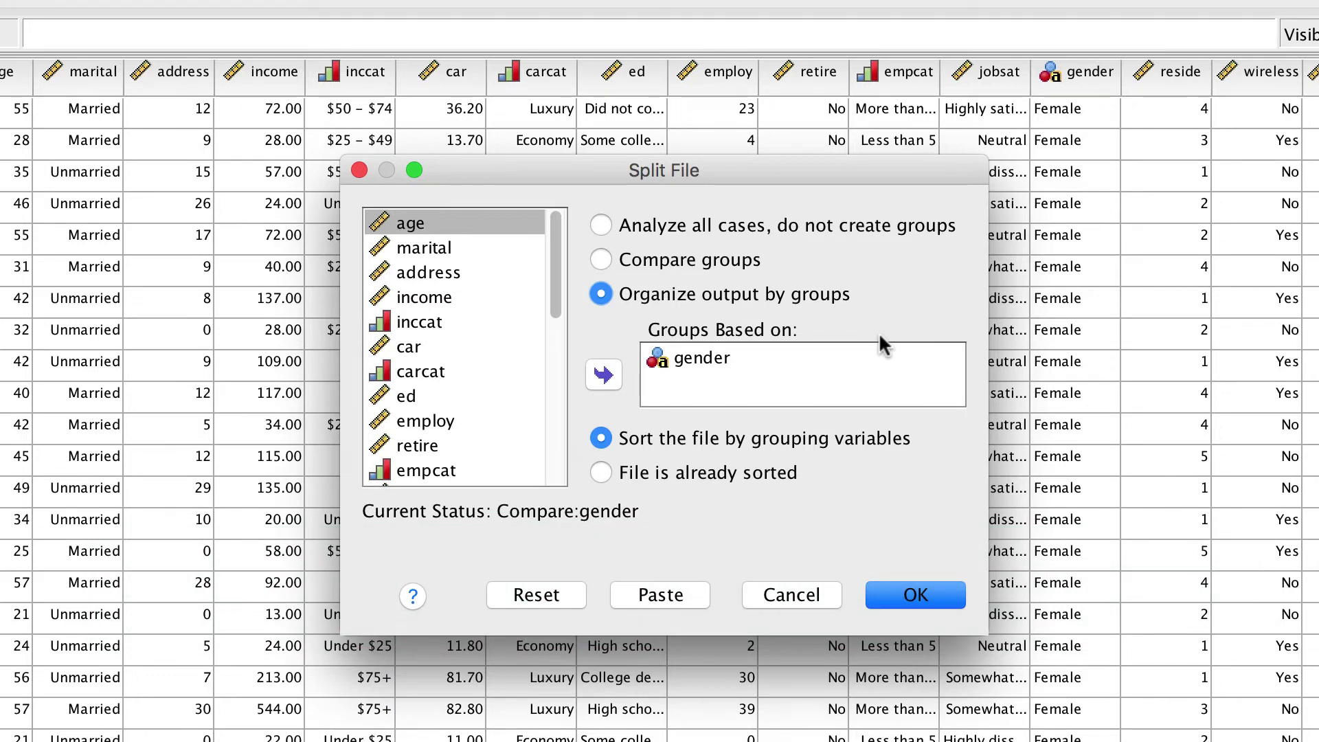
pyautogui.click(934, 599)
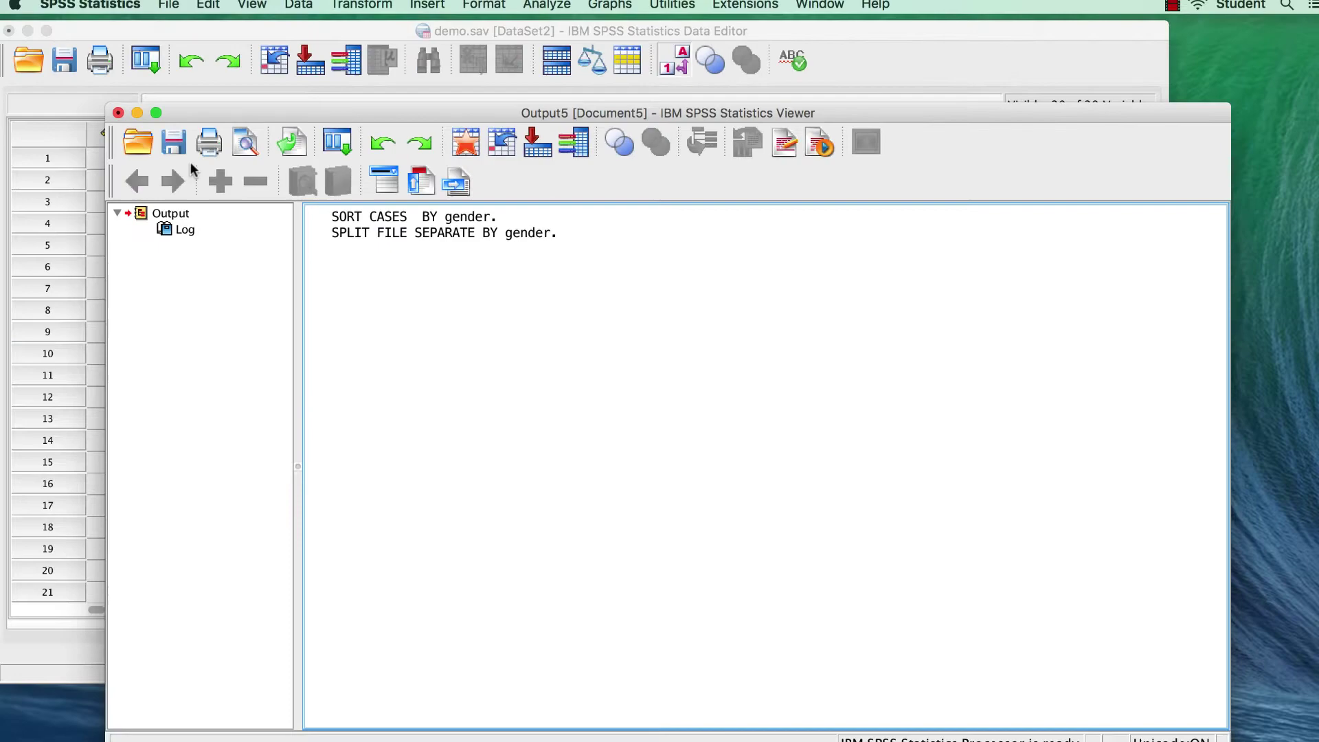
# Rerun Household income Frequencies, giving separate tables: Female mean 68.7798, Male mean 70.1608
pyautogui.click(137, 114)
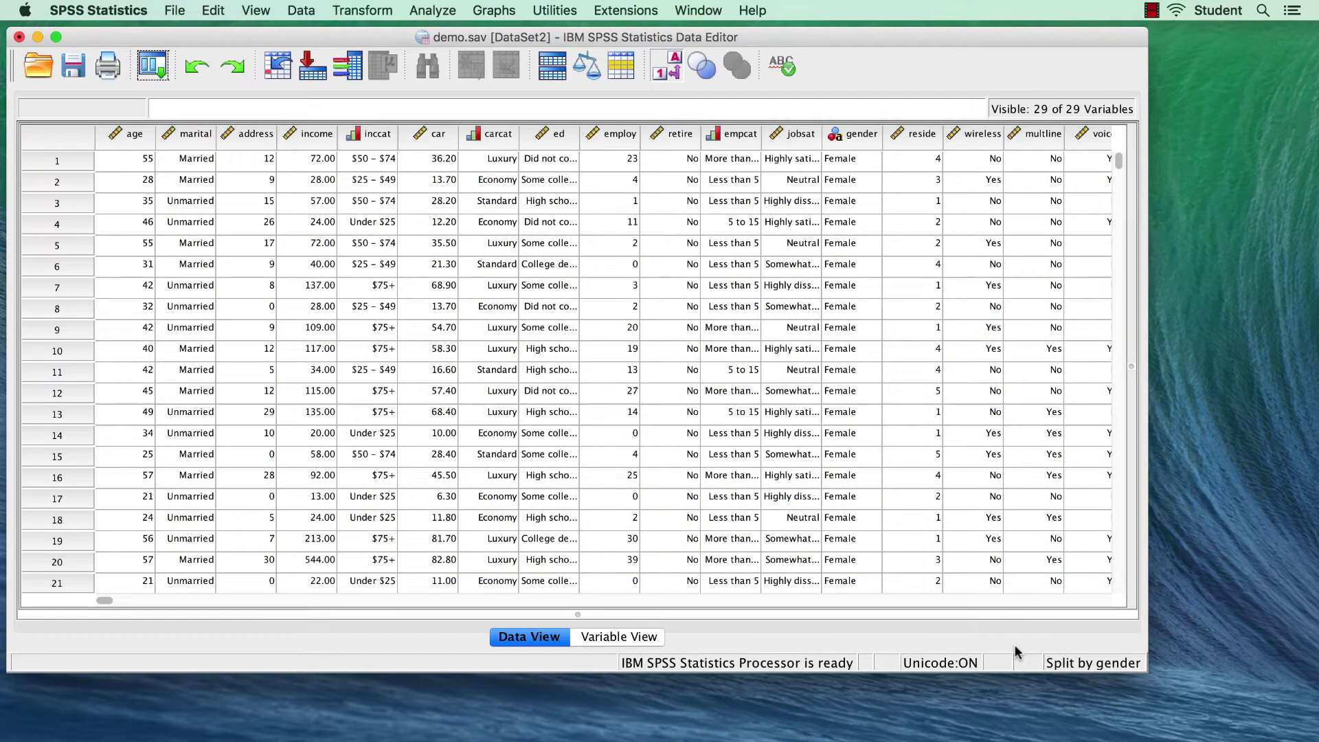
pyautogui.click(151, 70)
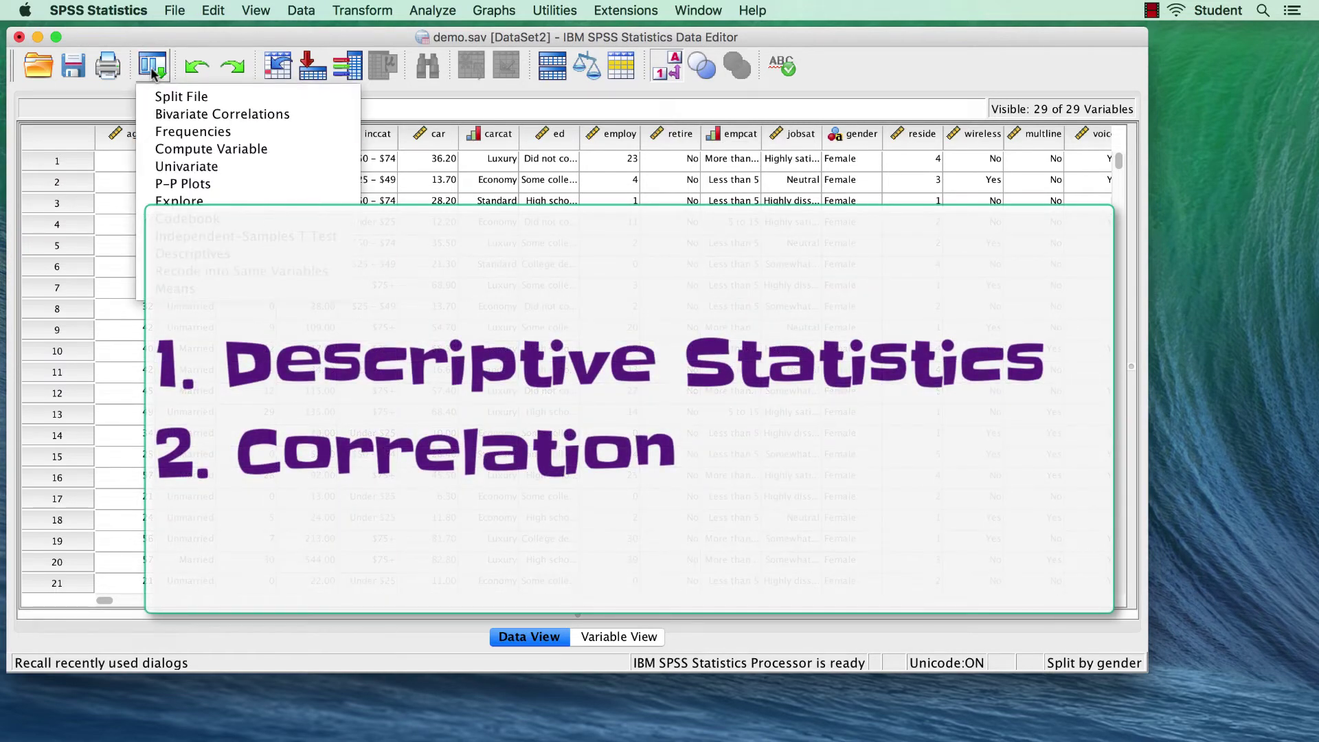
pyautogui.click(249, 133)
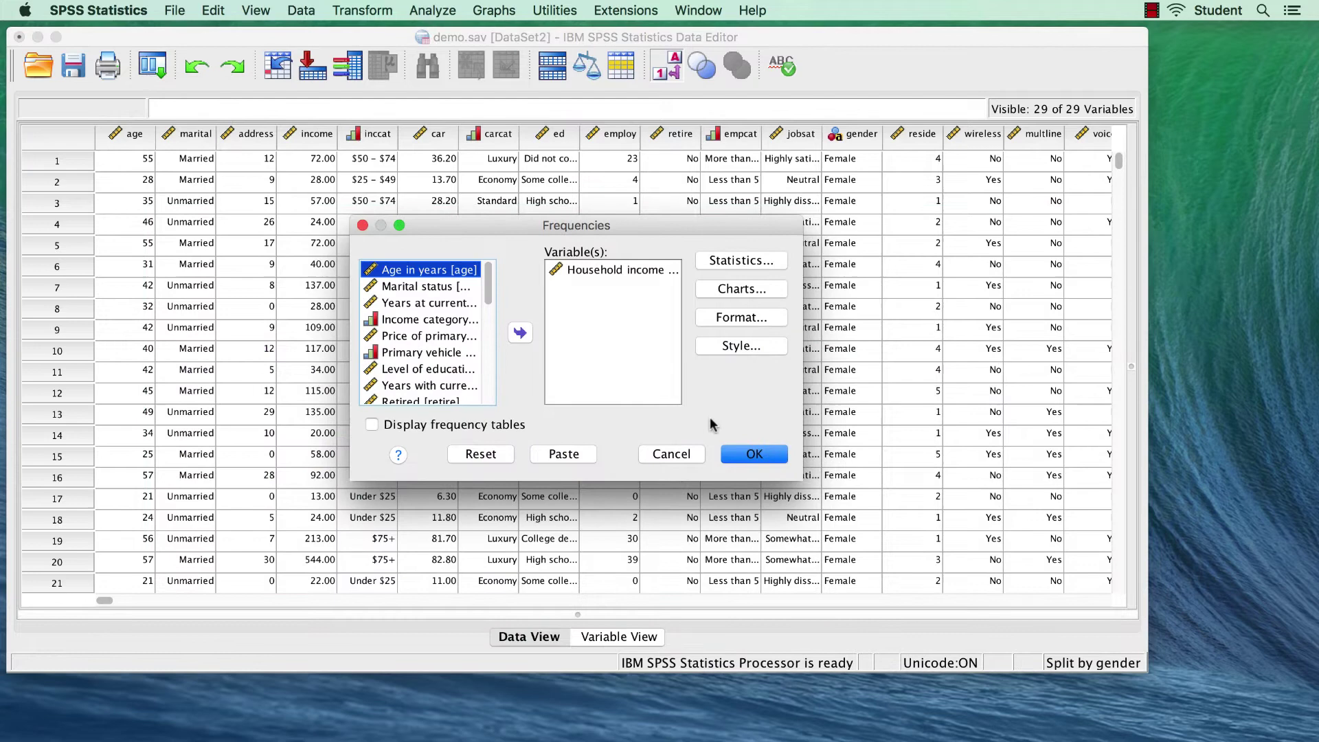
pyautogui.click(741, 454)
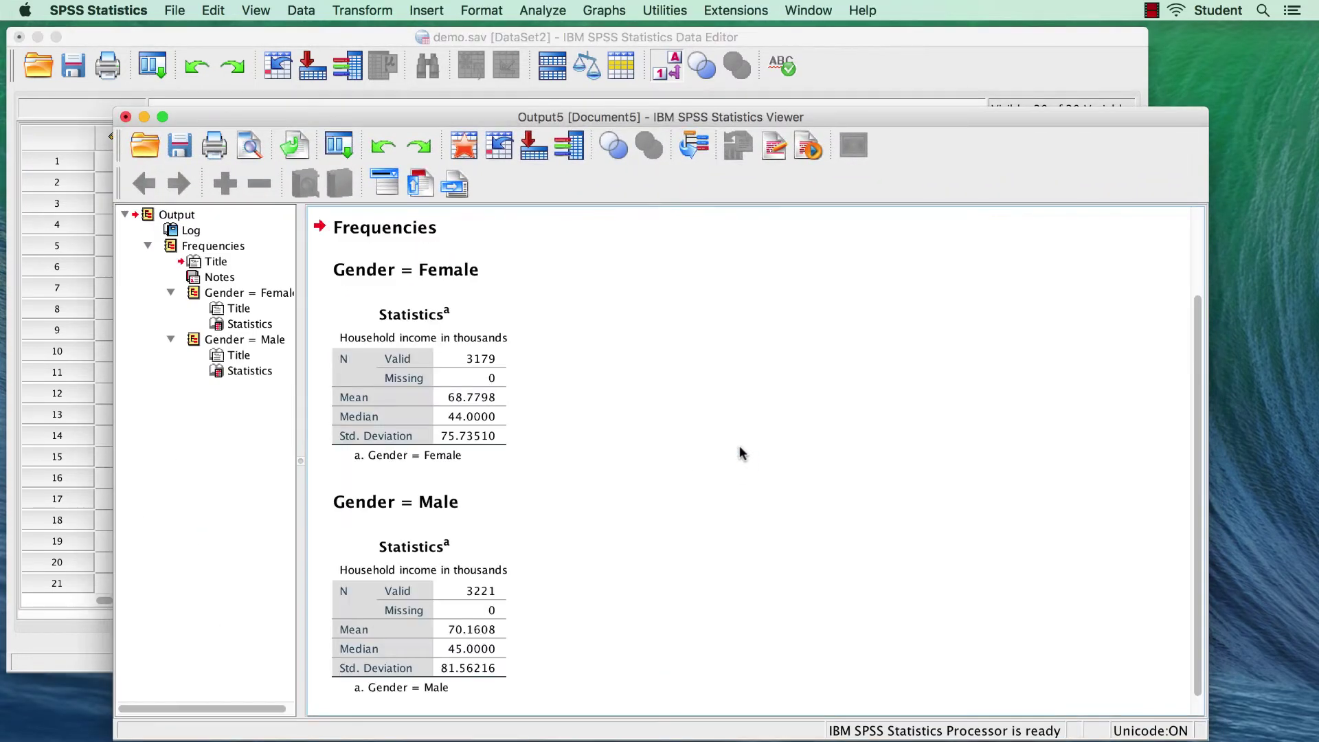
pyautogui.click(152, 66)
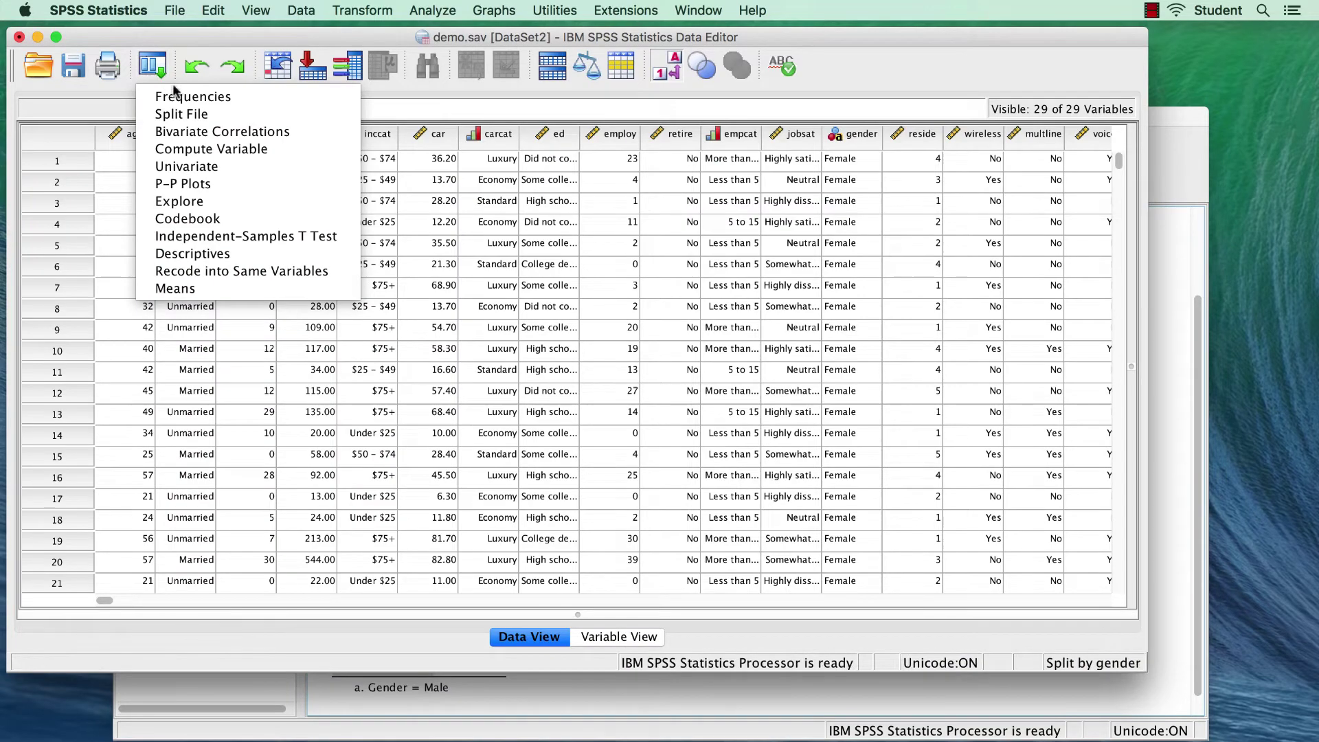
# Rerun the income–age correlation and review the Female (r = .344) and Male (r = .328) tables
pyautogui.click(222, 131)
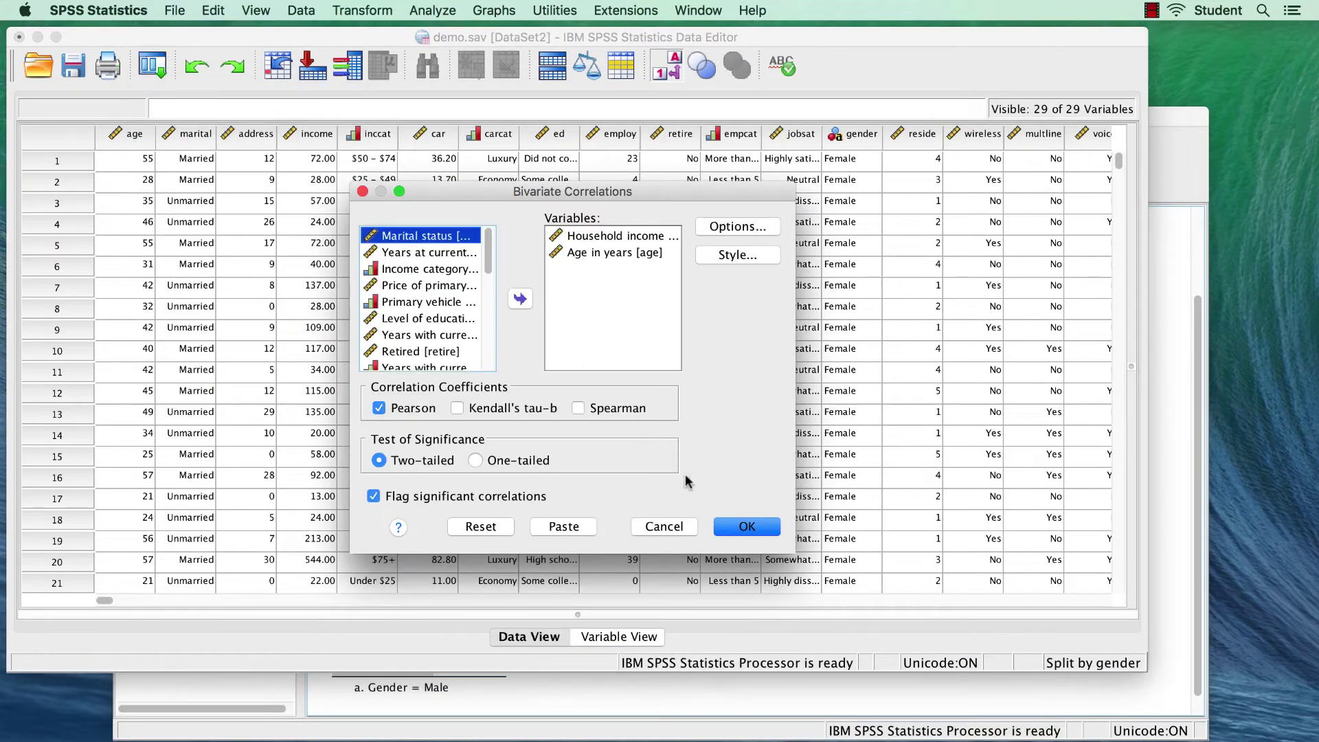
pyautogui.click(746, 527)
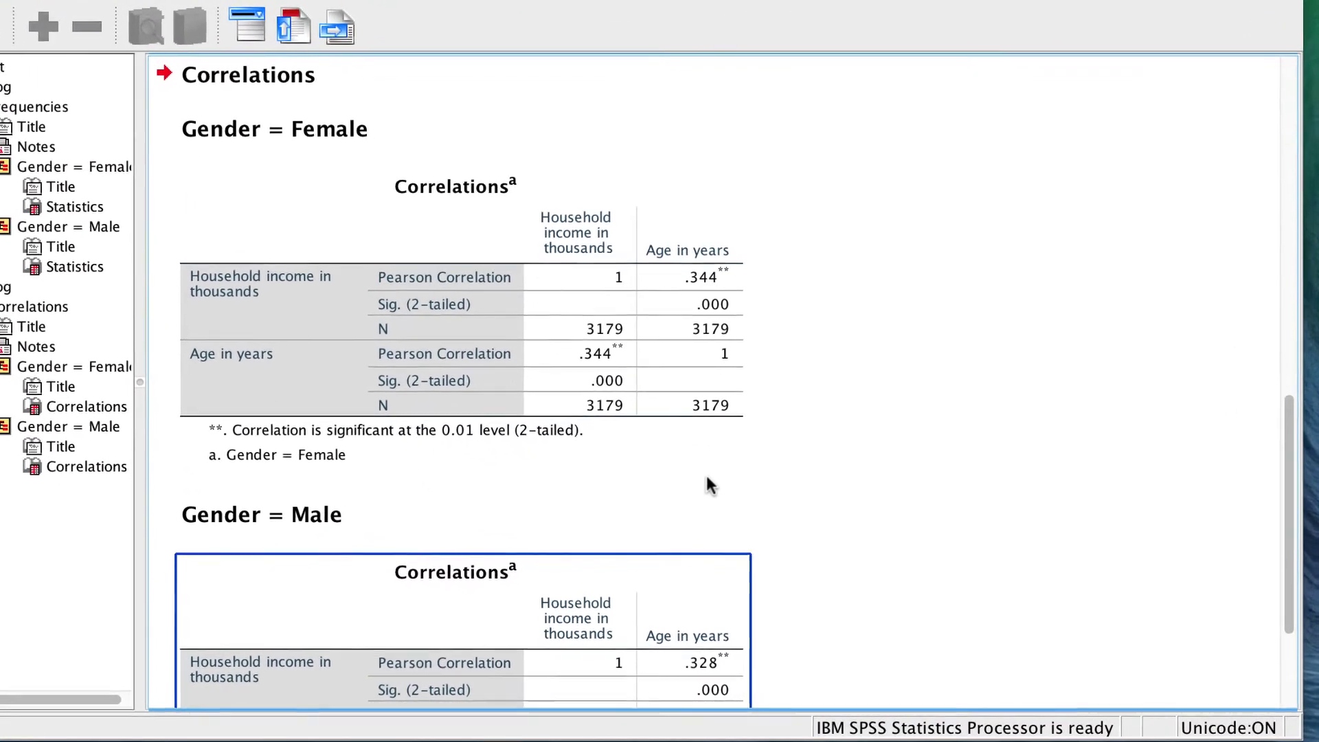
pyautogui.click(708, 480)
pyautogui.scroll(3, 707, 481)
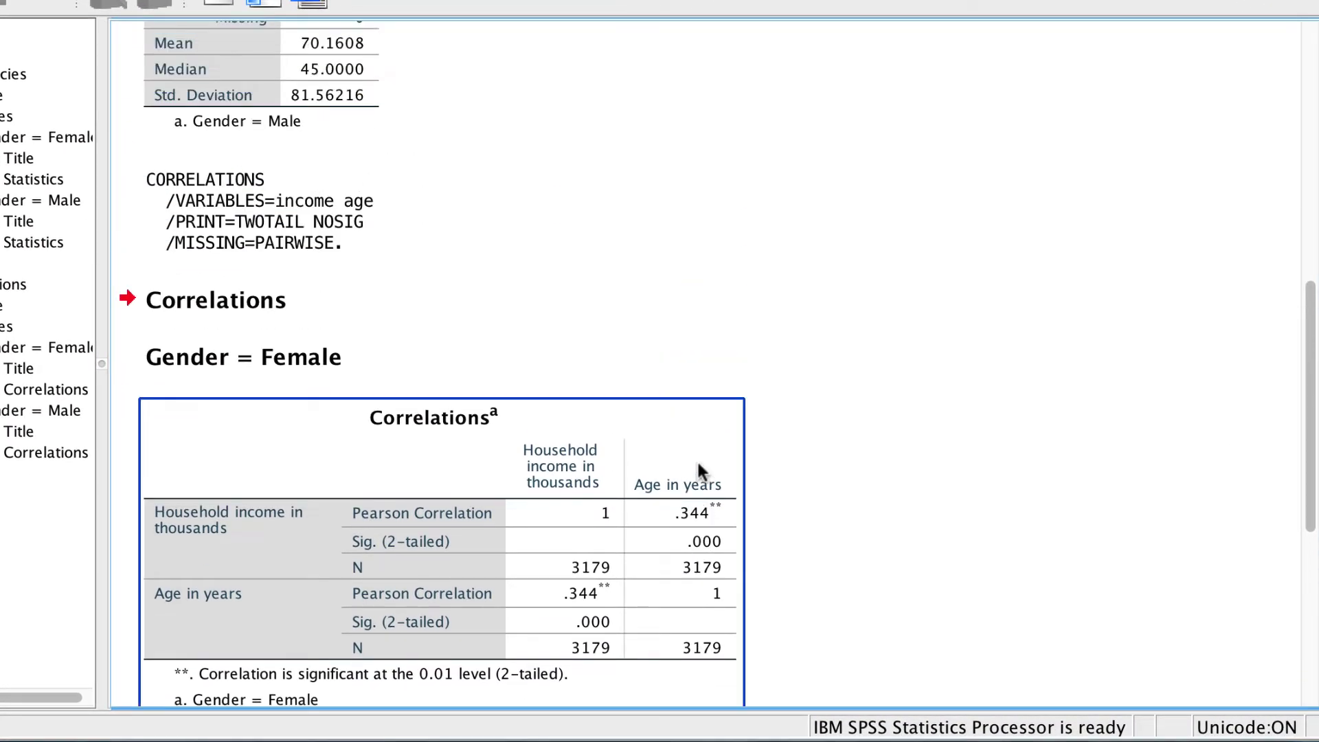
pyautogui.scroll(10, 696, 459)
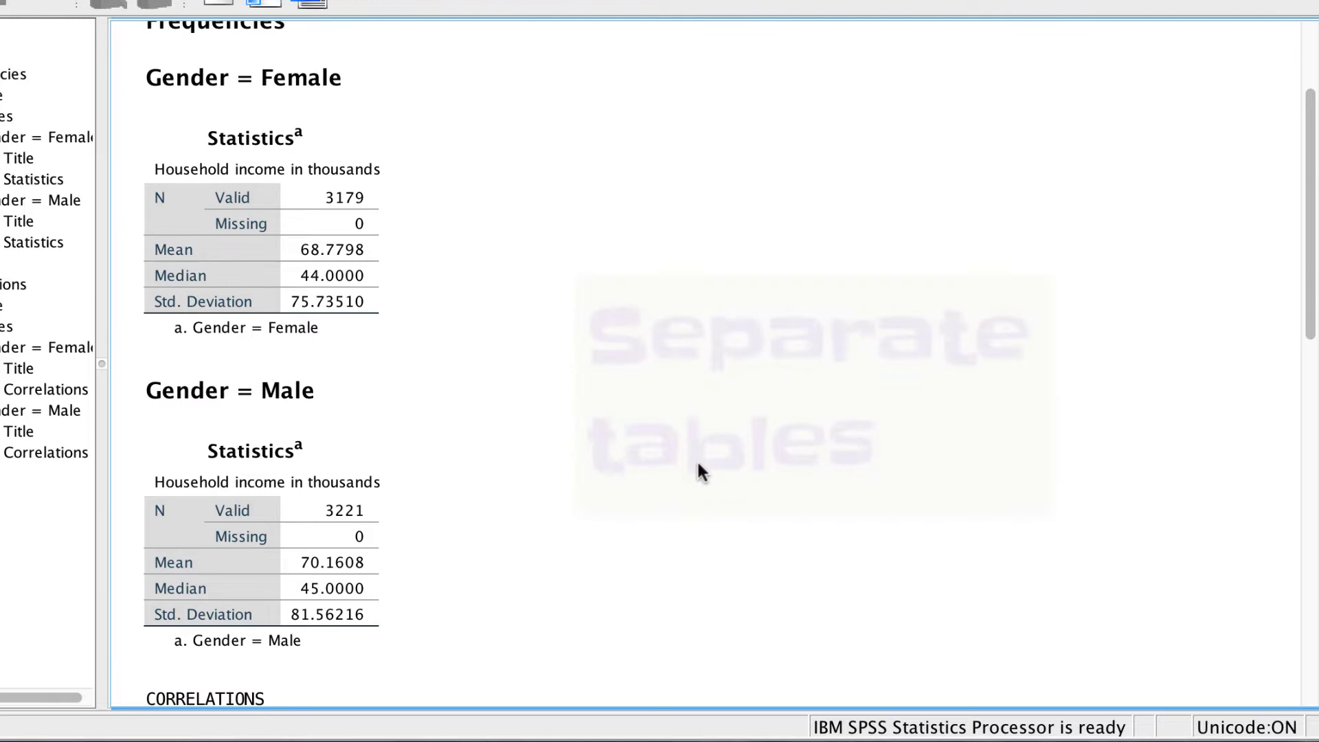
pyautogui.scroll(-14, 699, 468)
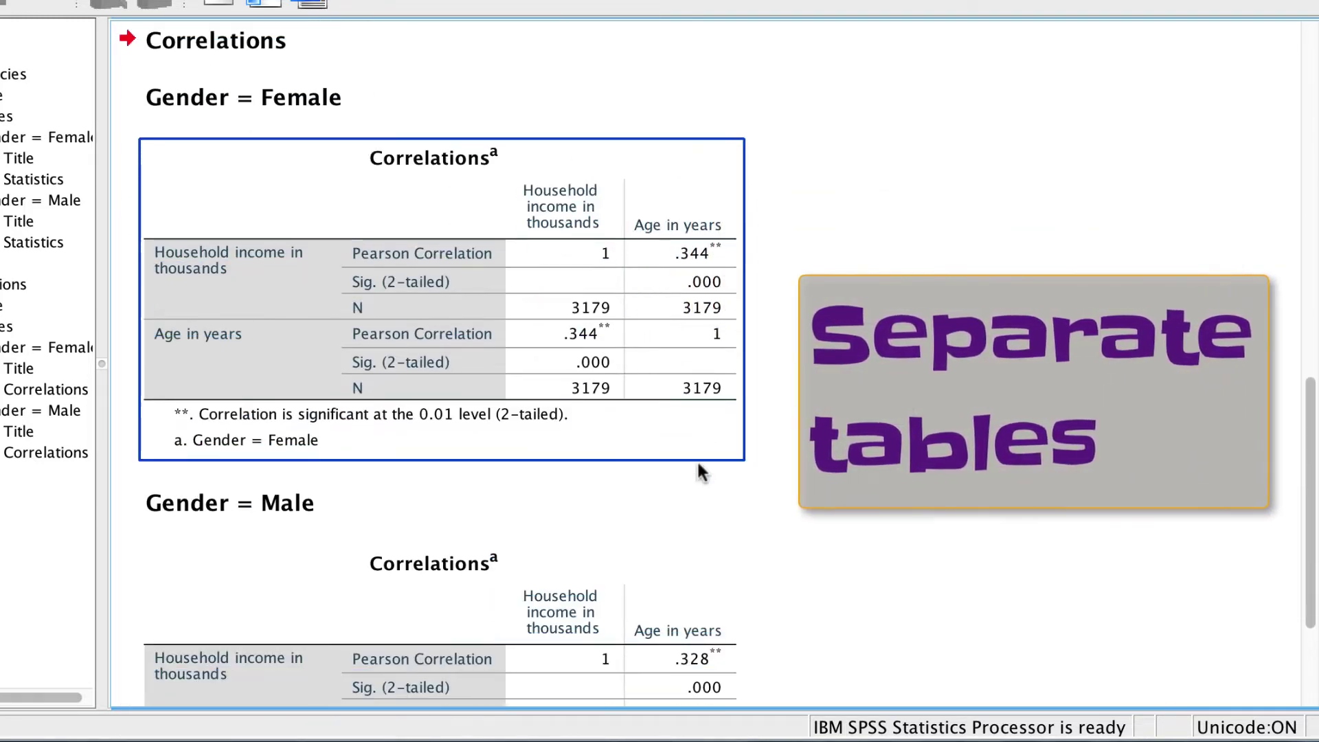
pyautogui.press('Down')
pyautogui.press('Down')
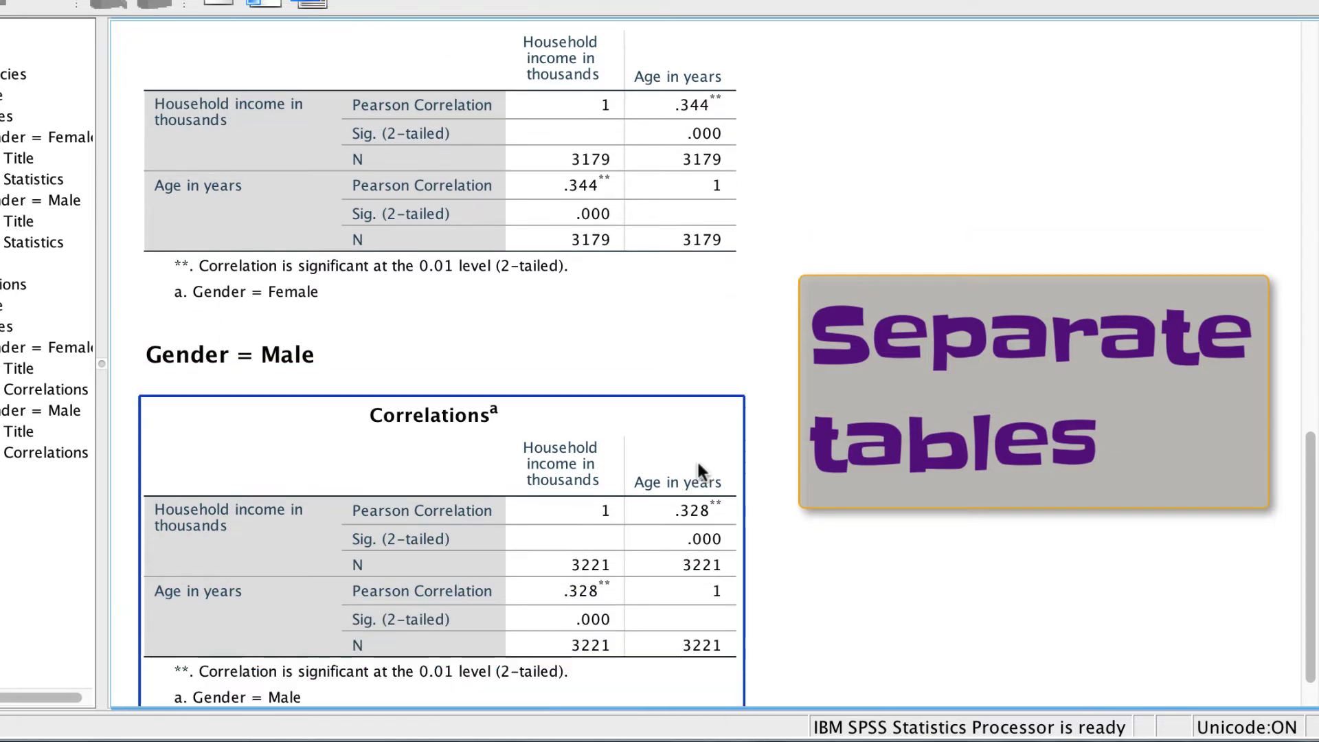
pyautogui.click(971, 622)
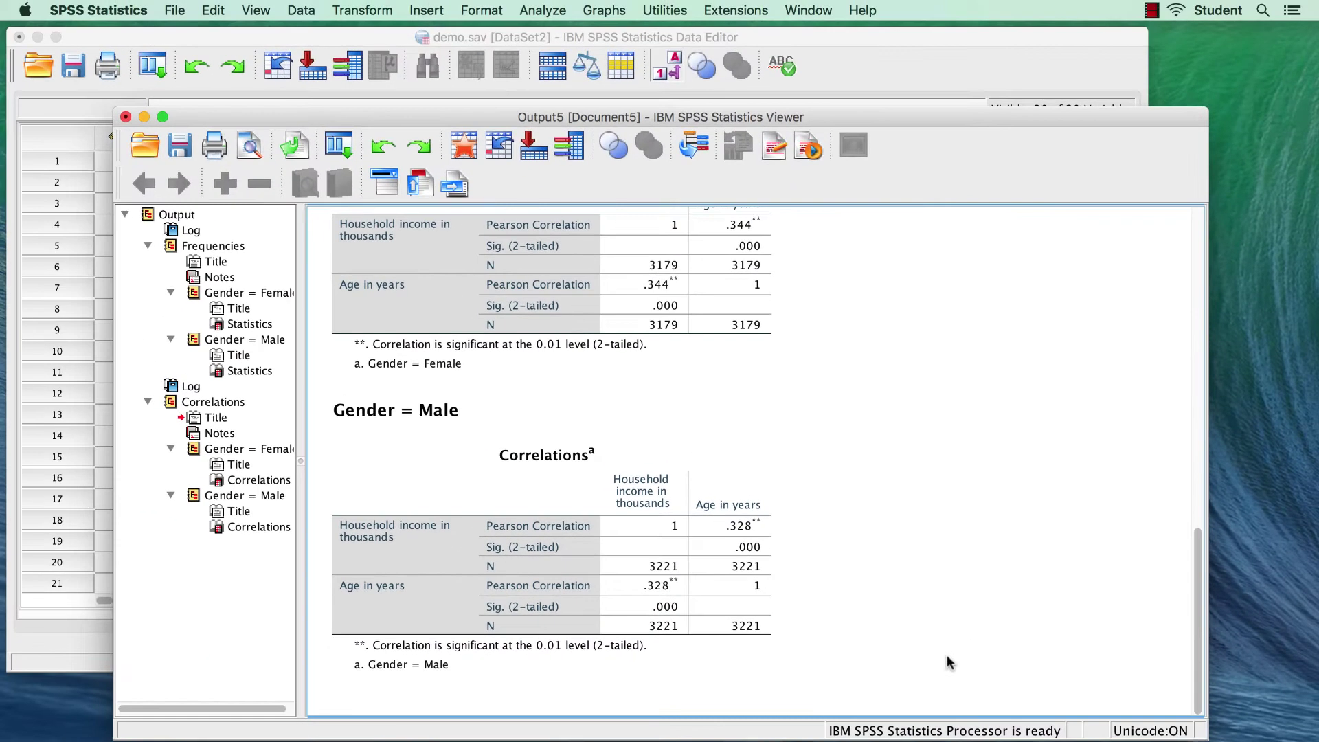
# Minimize the Viewer to bring the demo.sav Data Editor back to the front
pyautogui.click(144, 117)
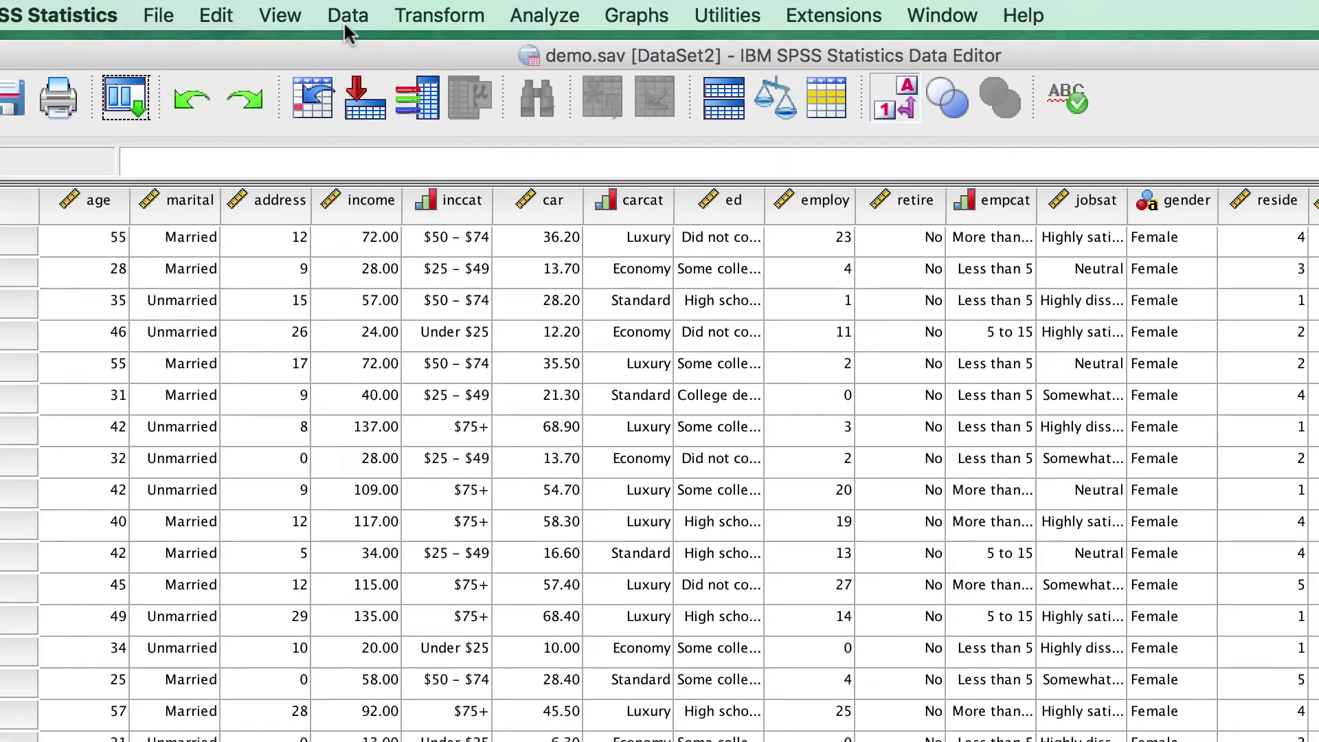
# Set Split File to Analyze all cases, reset the gender grouping, and apply it
pyautogui.click(312, 13)
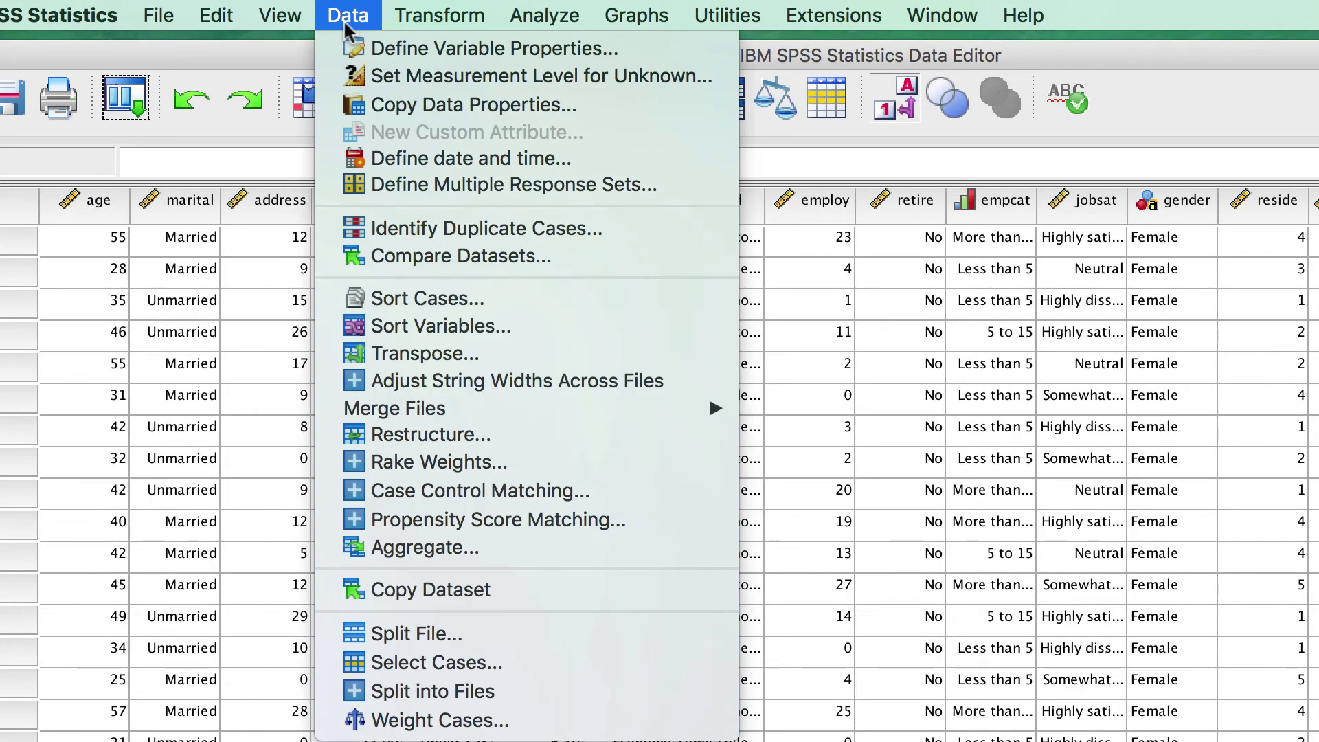
pyautogui.click(426, 632)
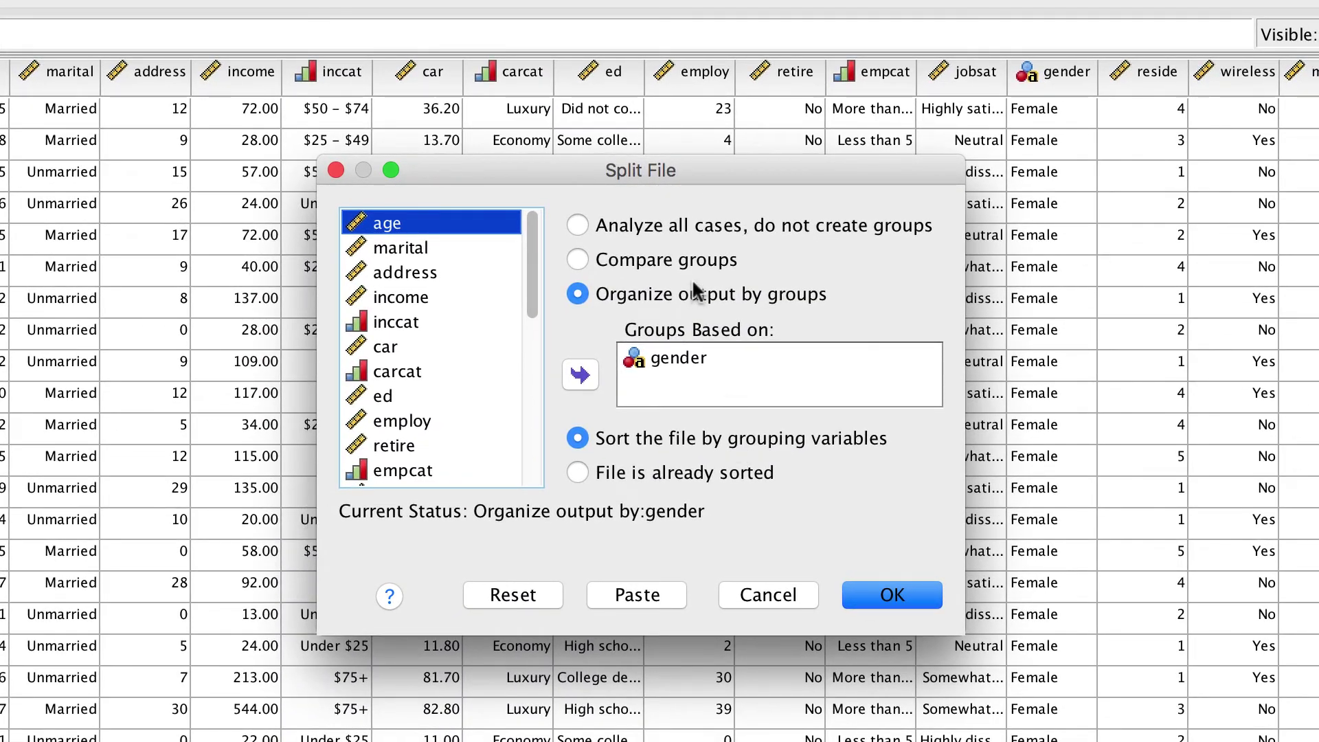
pyautogui.click(706, 231)
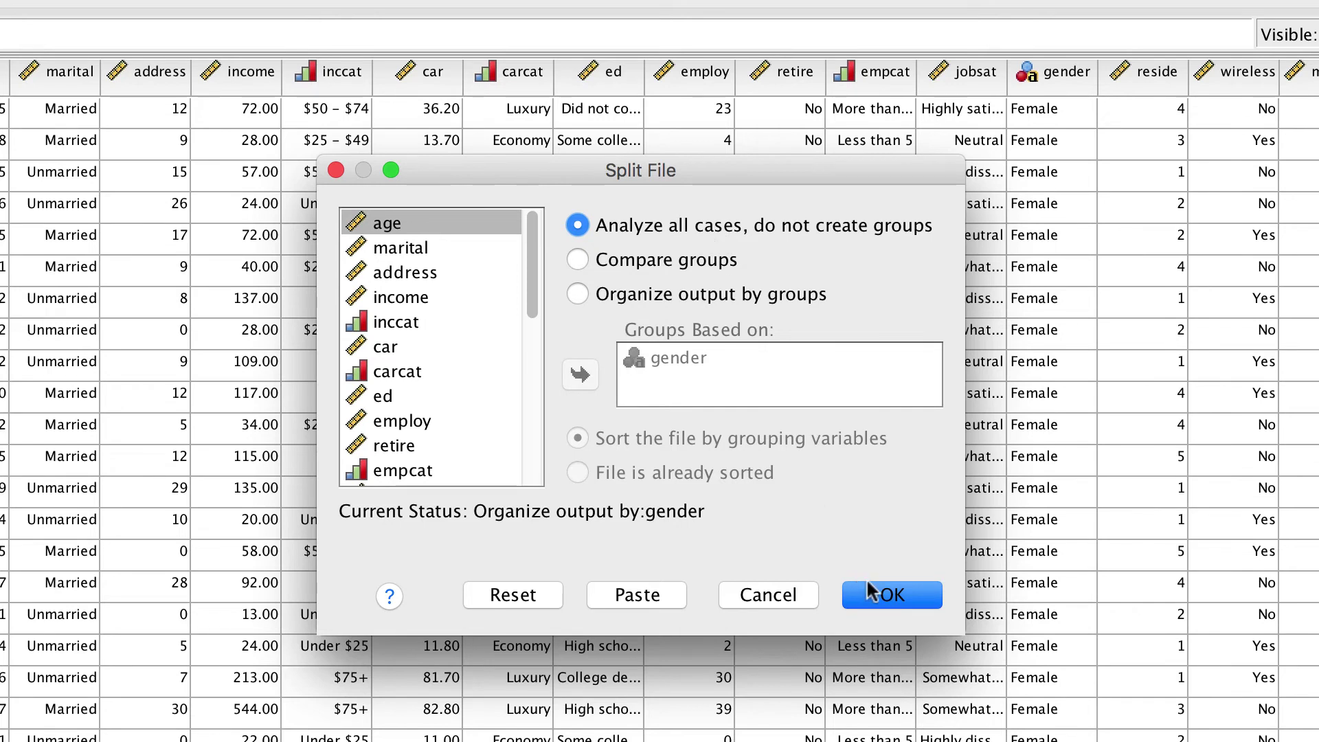
pyautogui.click(516, 594)
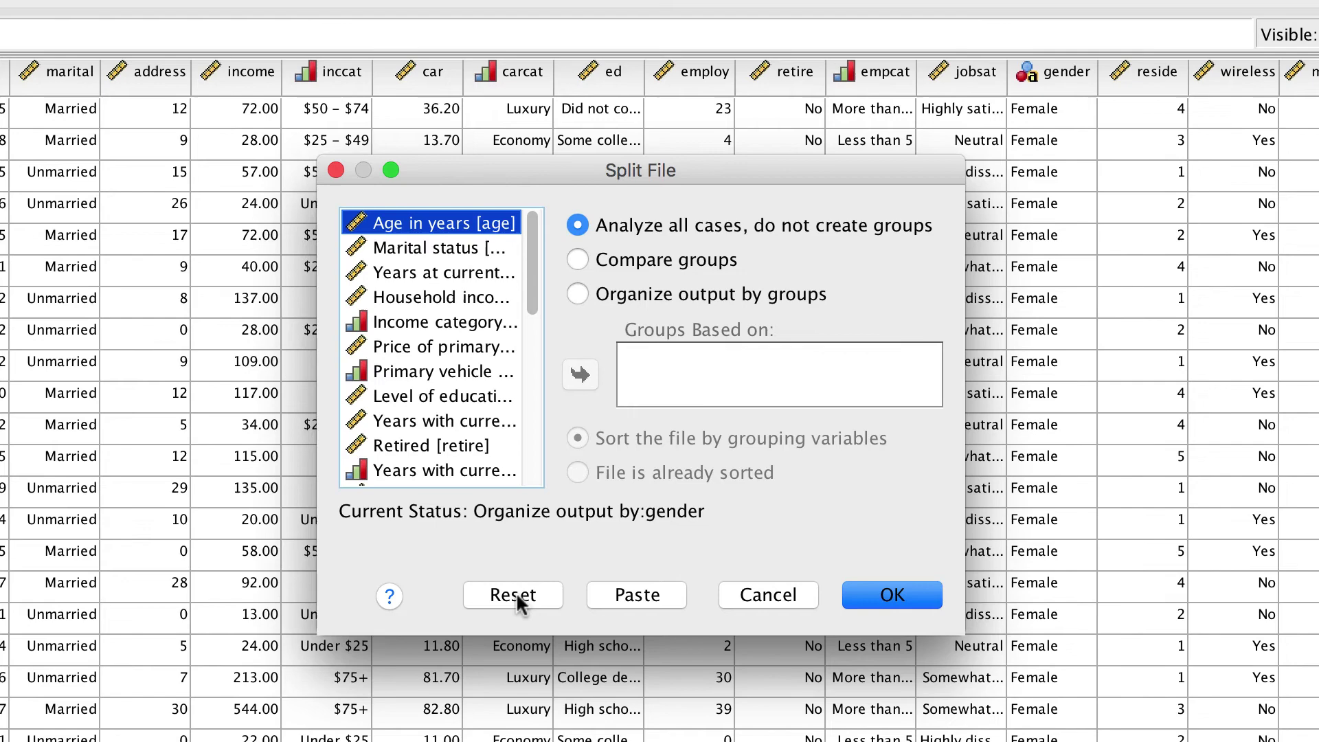
pyautogui.click(871, 594)
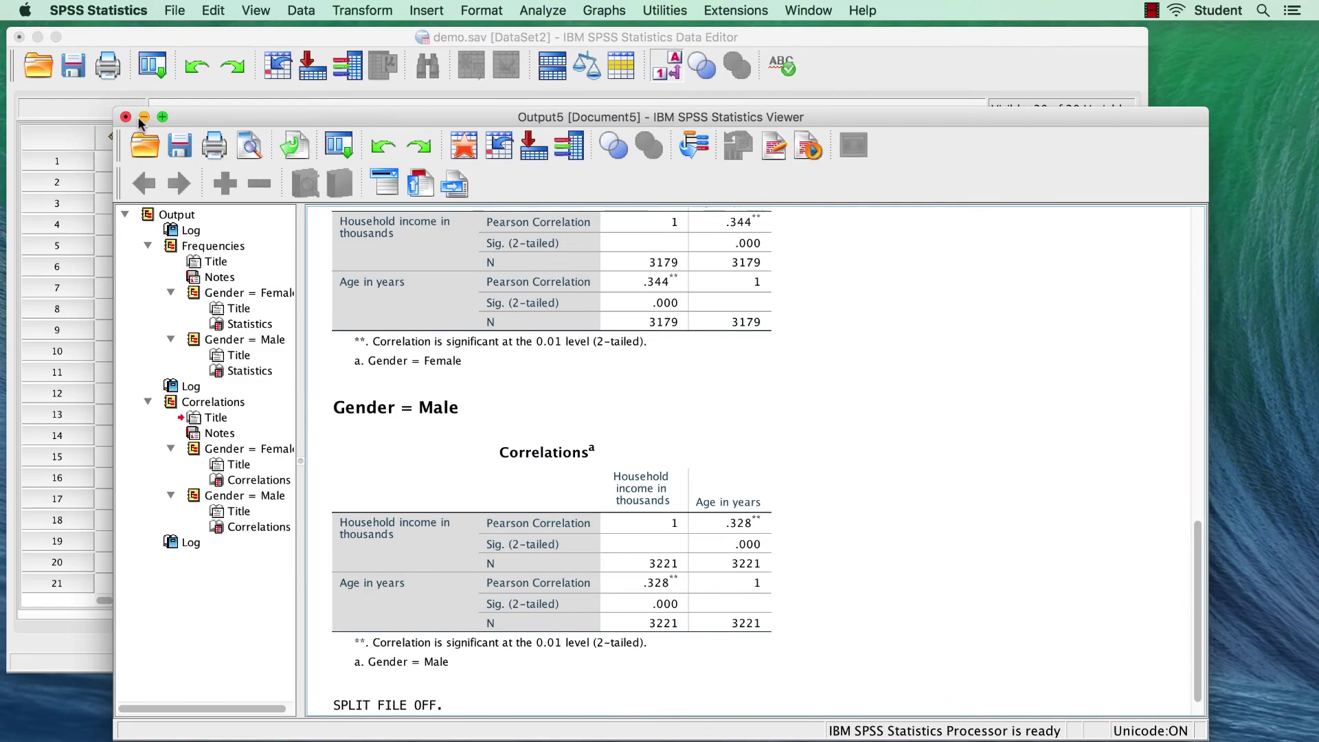
pyautogui.click(131, 111)
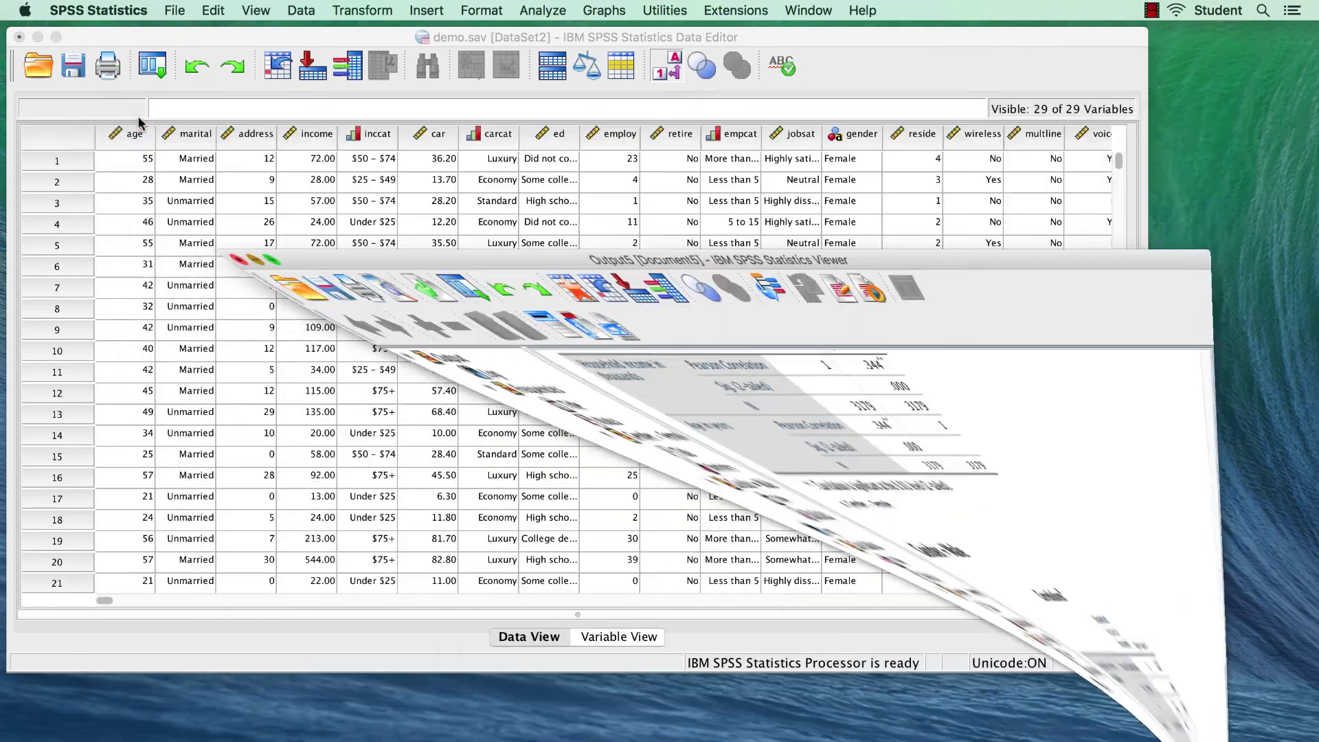